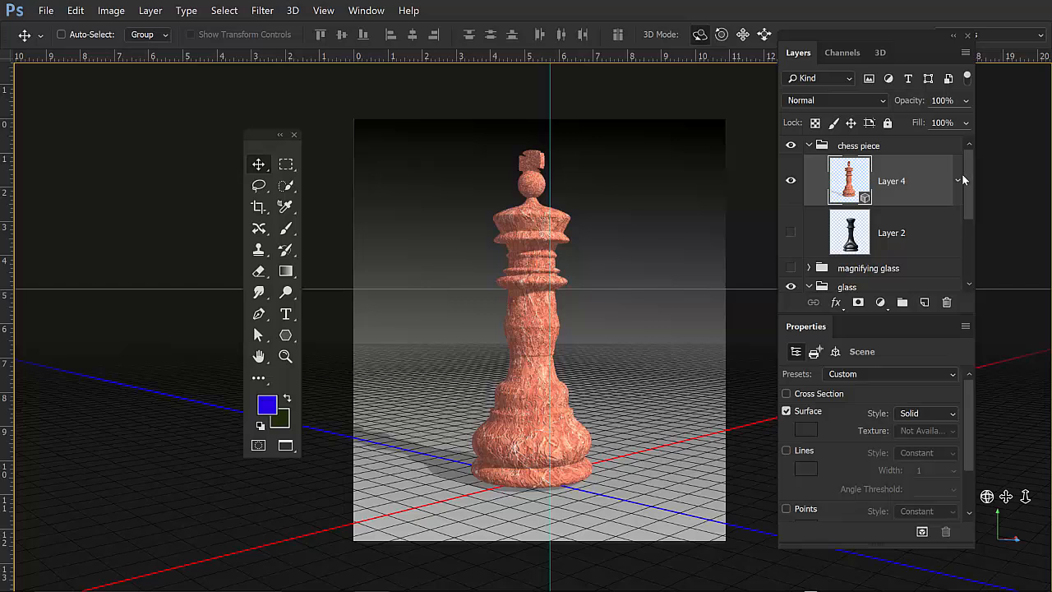
# Hide the chess piece group, then show and select the Shape 1 wine glass layer in the glass group.
pyautogui.click(792, 149)
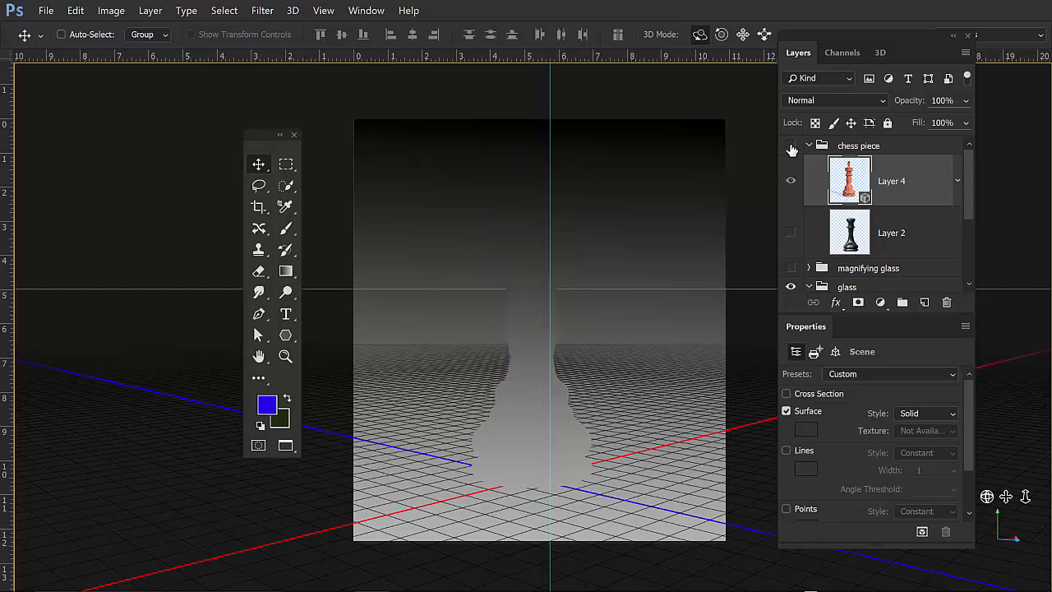
pyautogui.moveTo(968, 181); pyautogui.dragTo(953, 226)
pyautogui.click(791, 227)
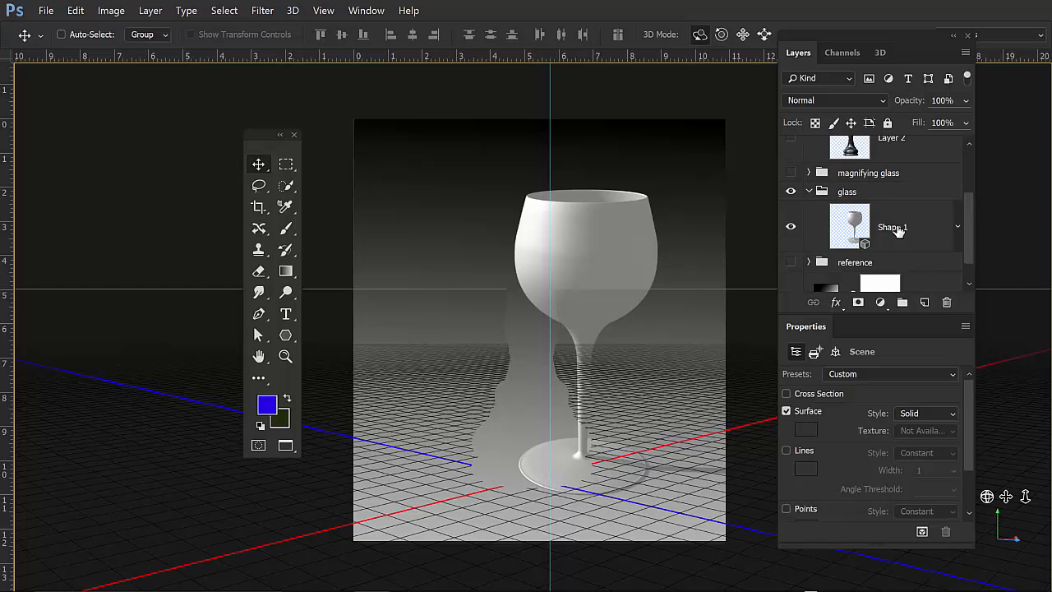
pyautogui.click(900, 231)
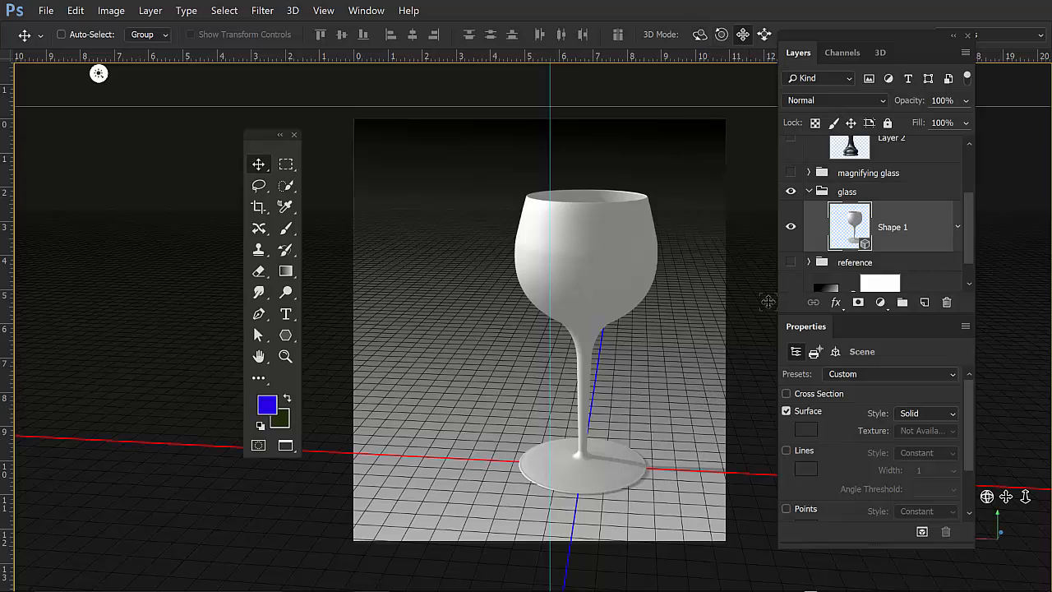
# Pan and orbit the 3D camera so the wine glass is centred horizontally on the canvas and seen almost level with its rim.
pyautogui.moveTo(711, 438); pyautogui.dragTo(642, 337)
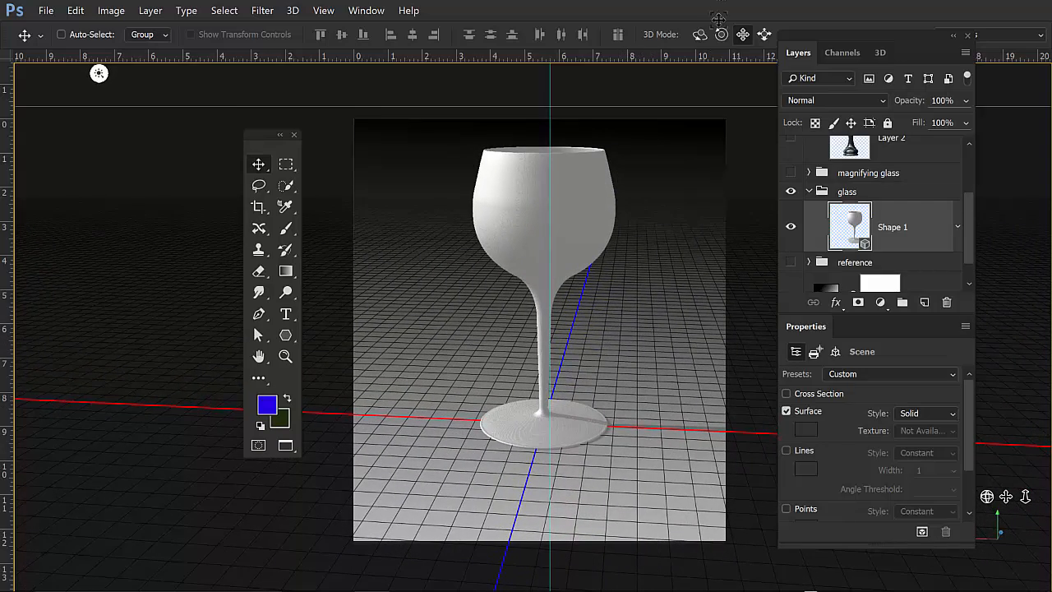
pyautogui.click(700, 34)
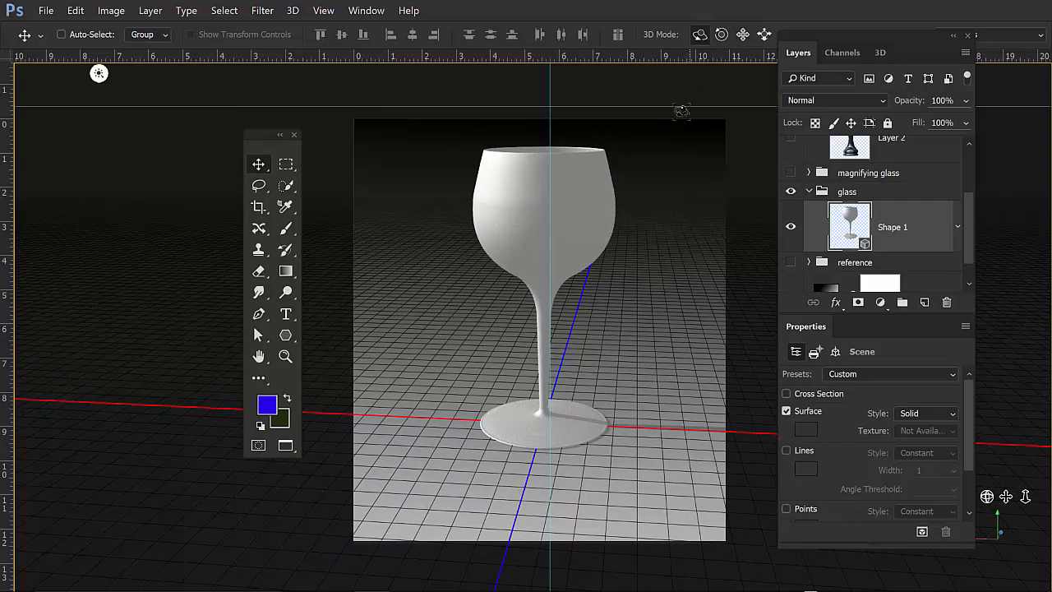
pyautogui.moveTo(668, 402); pyautogui.dragTo(677, 395)
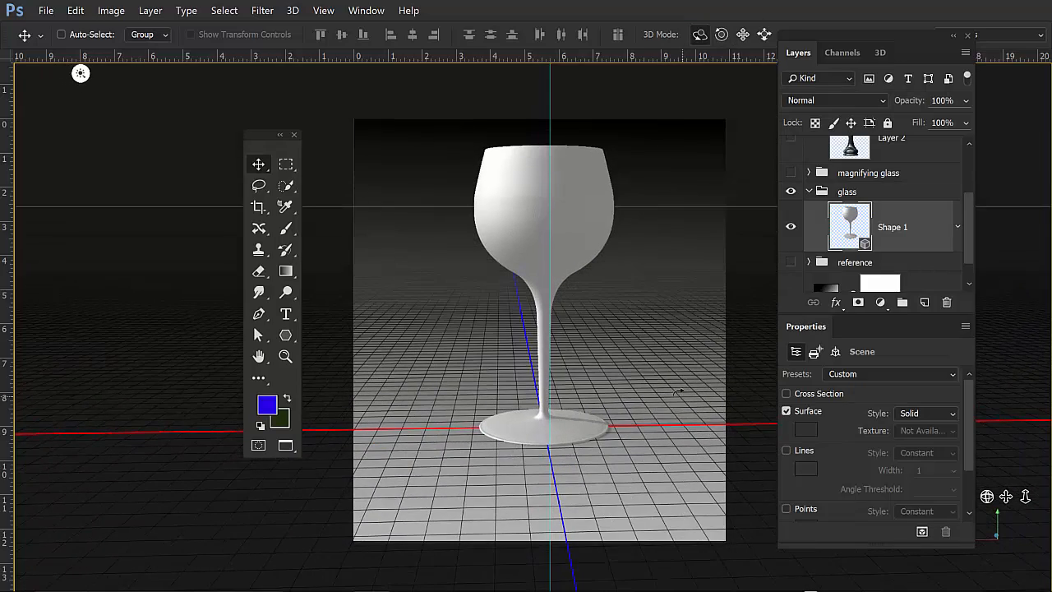
pyautogui.click(742, 34)
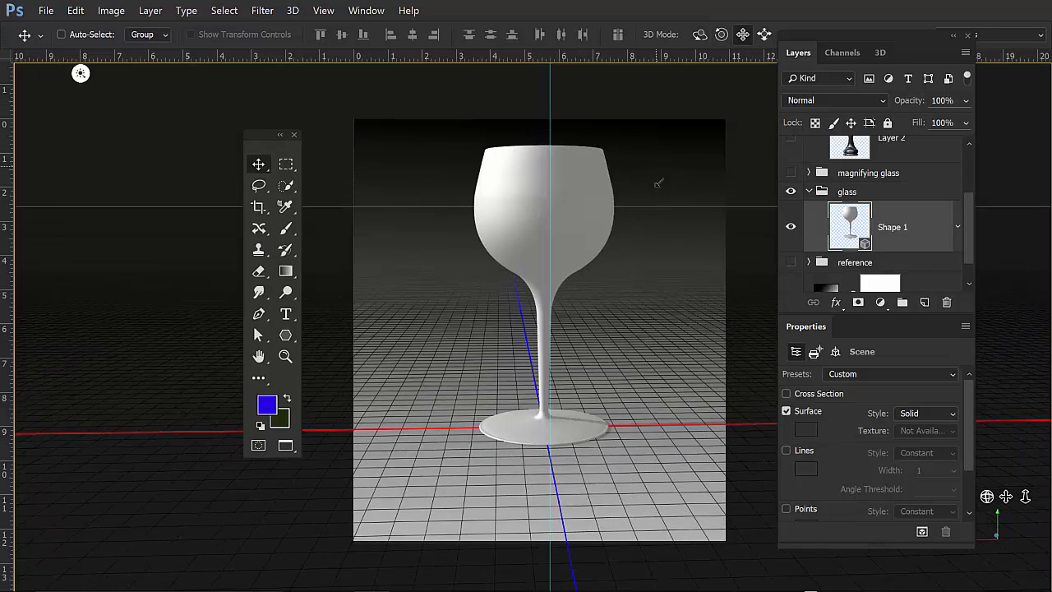
pyautogui.moveTo(656, 171); pyautogui.dragTo(653, 236)
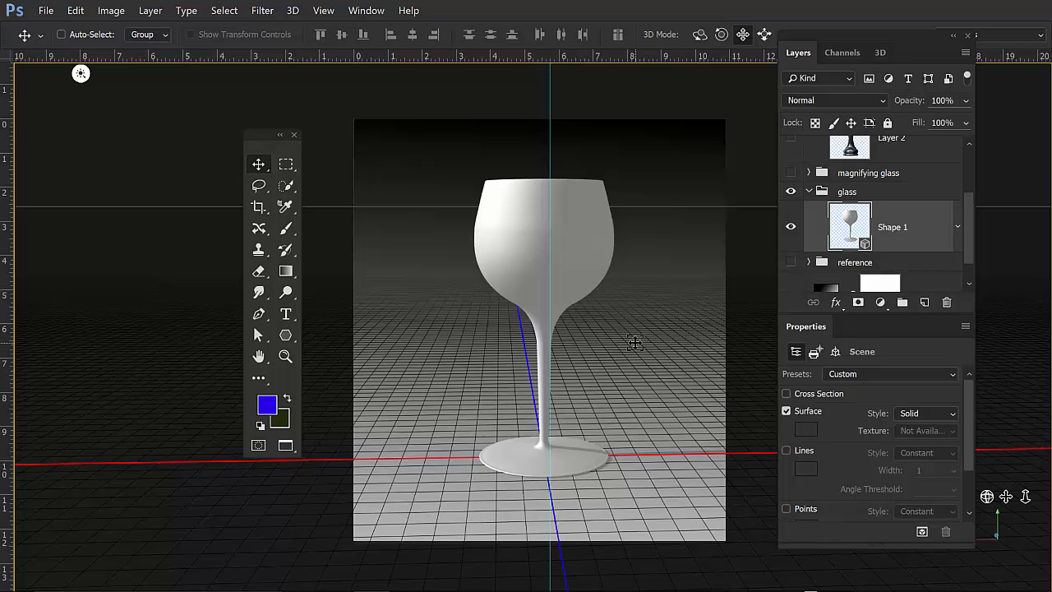
# Switch to Adobe Bridge and go to the beach scenes folder in Student Work Files.
pyautogui.hotkey('alt', 'Tab')
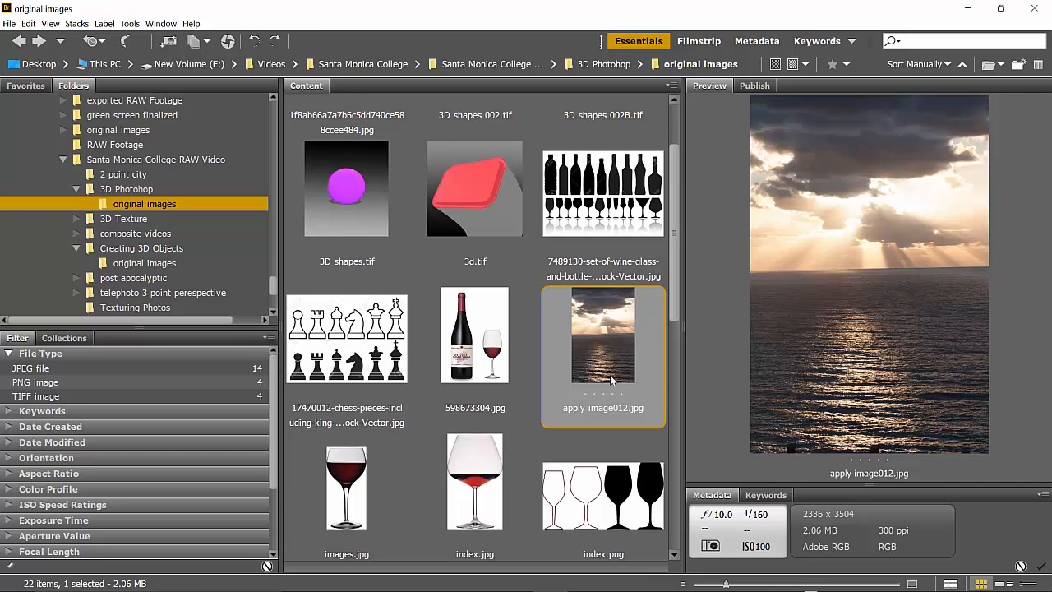
pyautogui.click(20, 42)
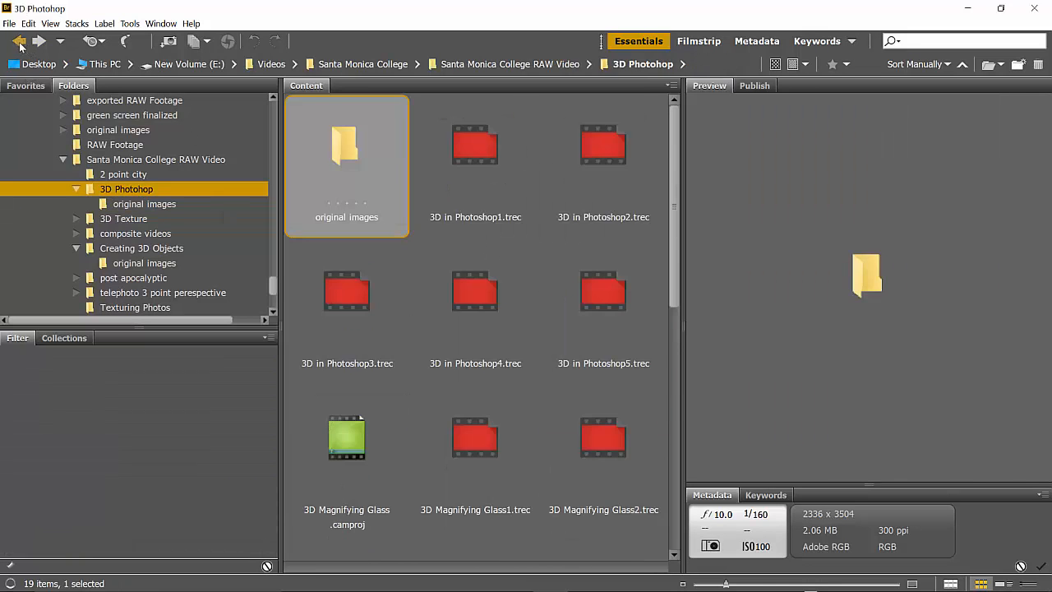
pyautogui.click(20, 43)
pyautogui.click(22, 46)
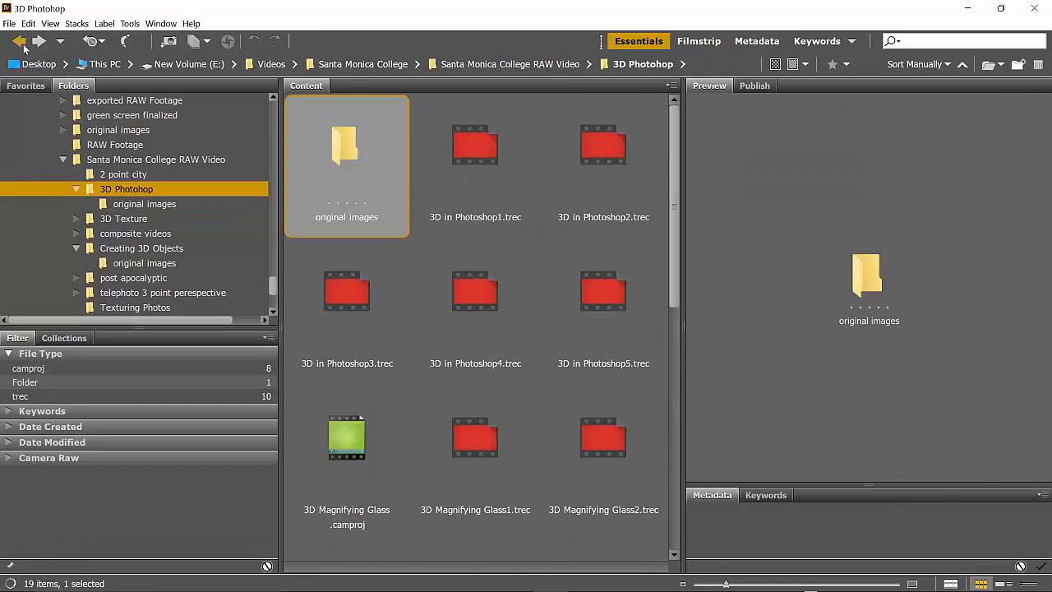
pyautogui.click(43, 45)
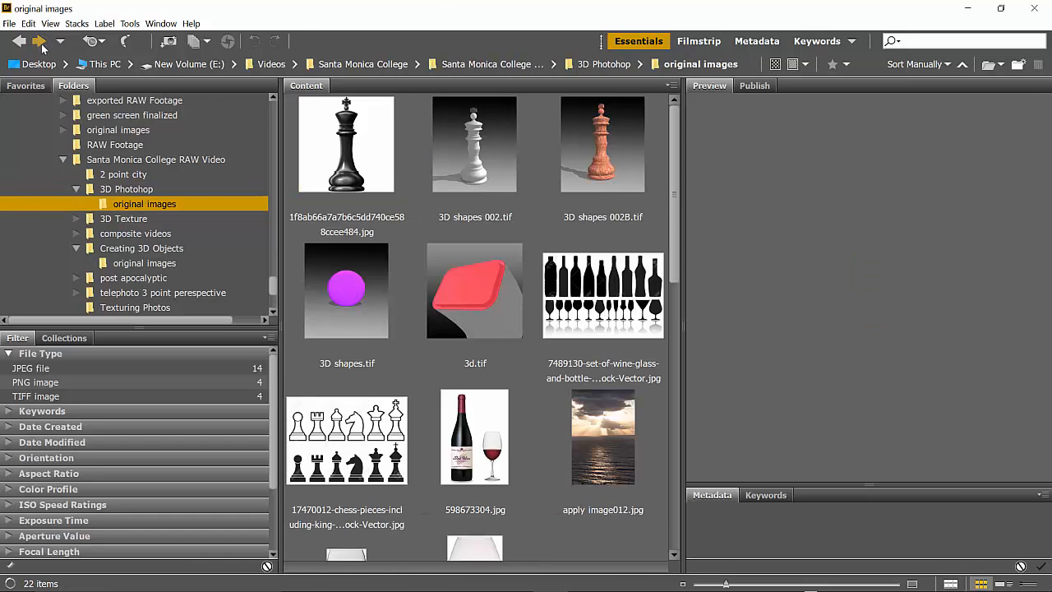
pyautogui.click(43, 44)
pyautogui.click(41, 46)
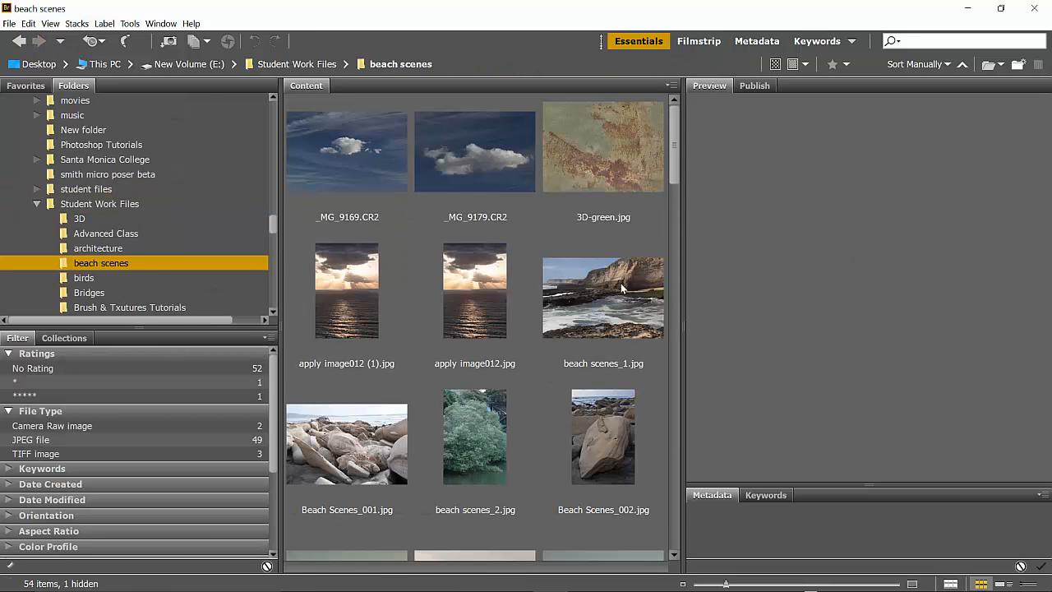
# Find Beach Scenes_006.jpg in the beach scenes folder and copy it.
pyautogui.moveTo(676, 161); pyautogui.dragTo(667, 272)
pyautogui.click(484, 223)
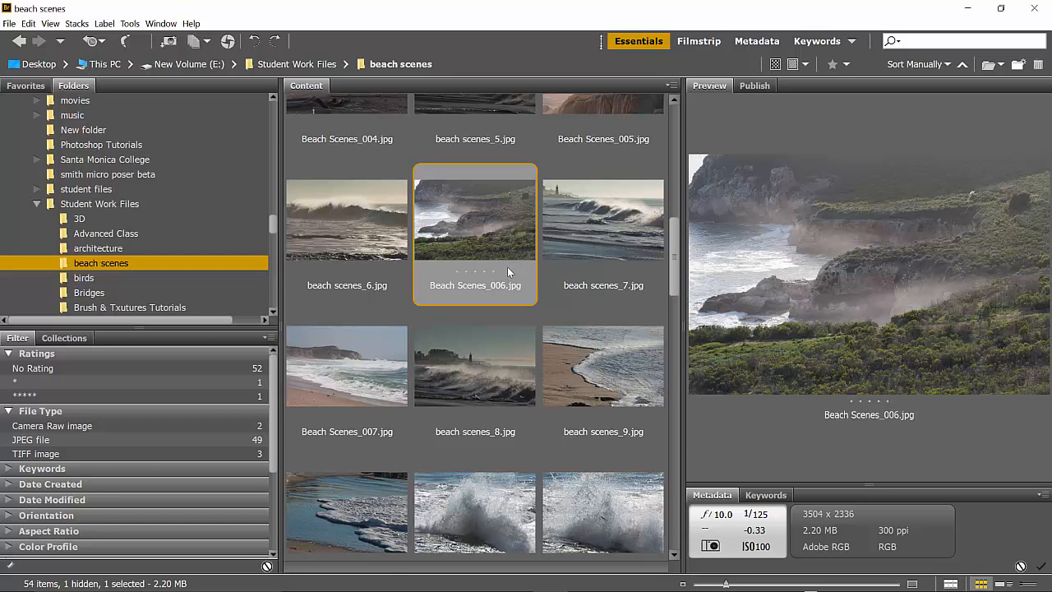
pyautogui.press('Home')
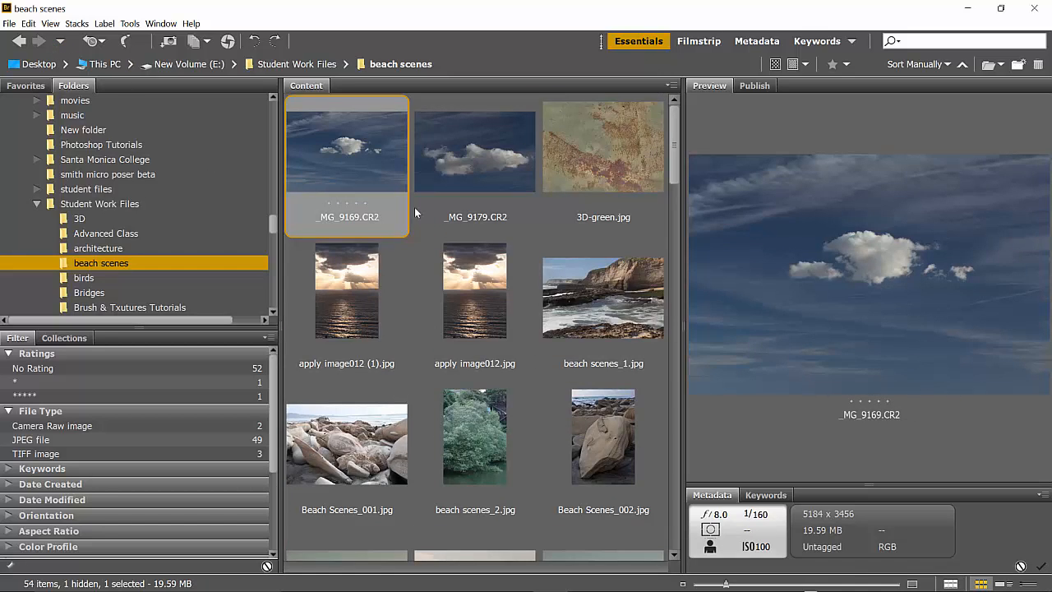
pyautogui.moveTo(667, 155); pyautogui.dragTo(649, 266)
pyautogui.scroll(-1, 624, 259)
pyautogui.click(500, 212)
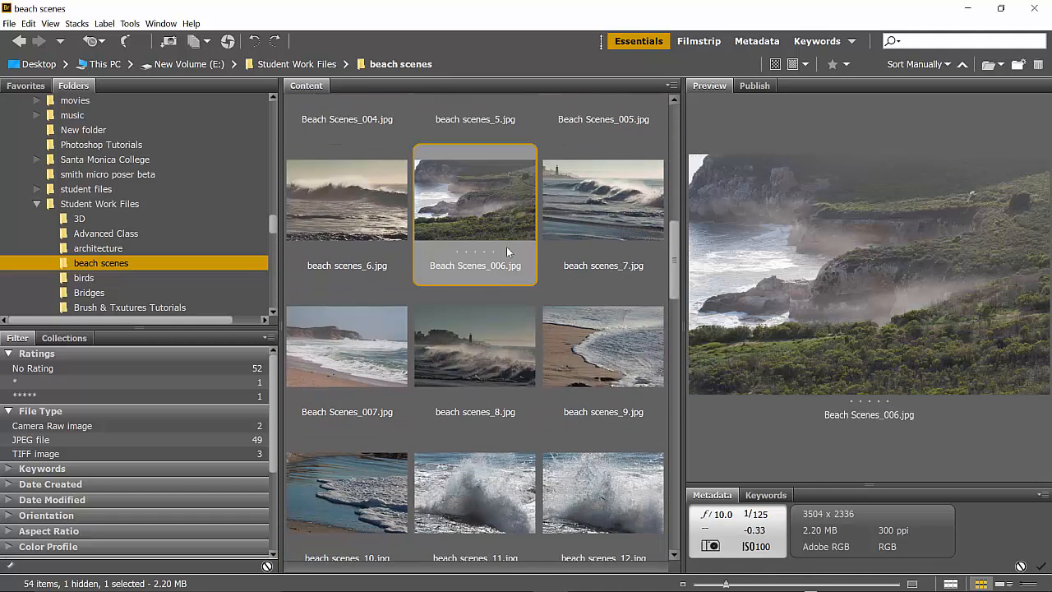
# Paste Beach Scenes_006.jpg into the 3D Photohop project's original images folder, replacing the existing file, and check it among the thumbnails.
pyautogui.click(20, 44)
pyautogui.click(19, 45)
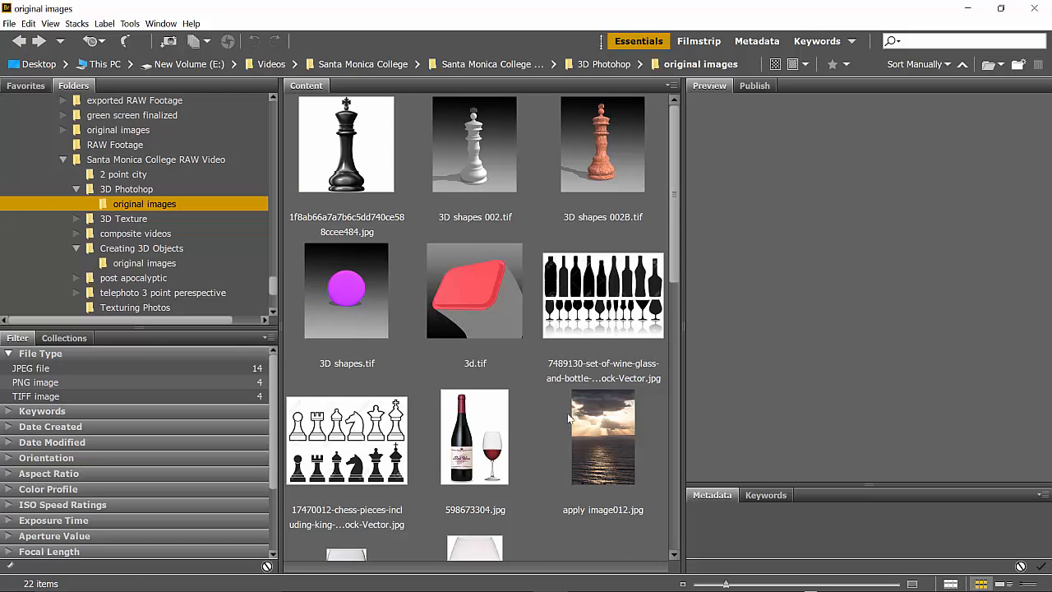
pyautogui.click(564, 516)
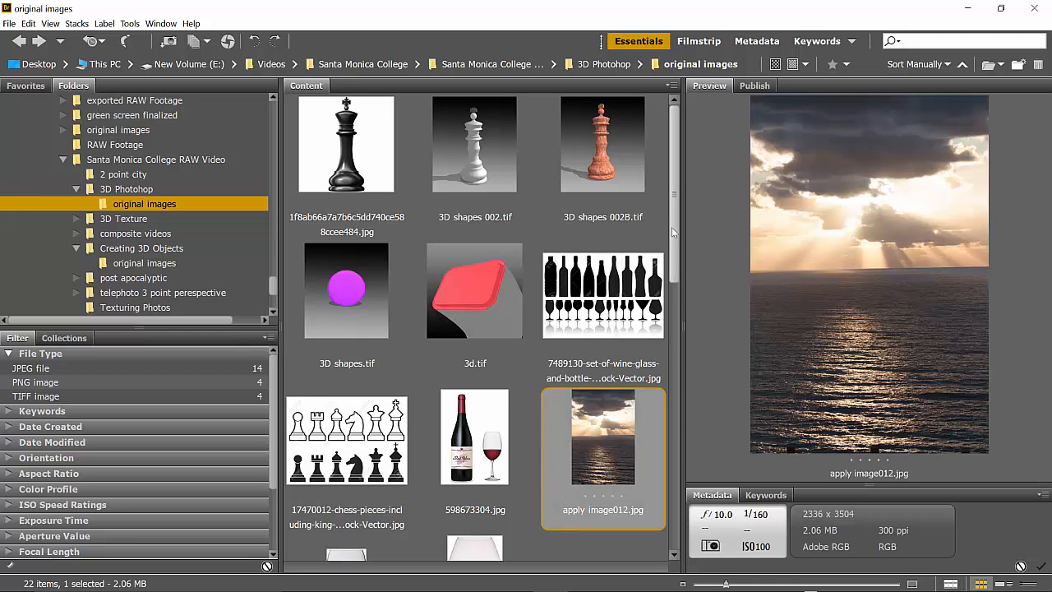
pyautogui.scroll(-5, 674, 230)
pyautogui.scroll(5, 654, 494)
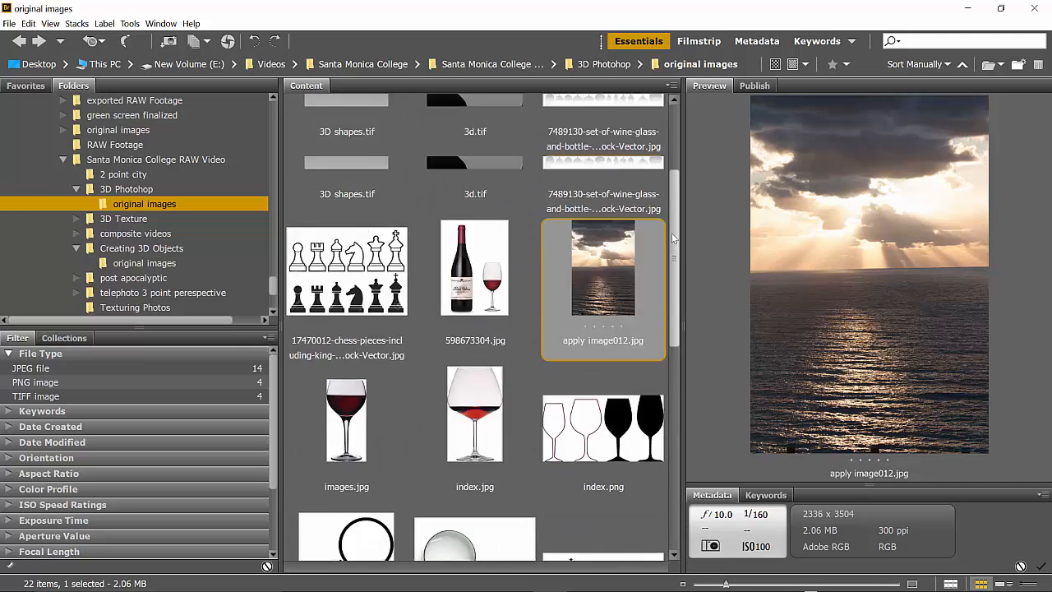
pyautogui.scroll(-6, 657, 405)
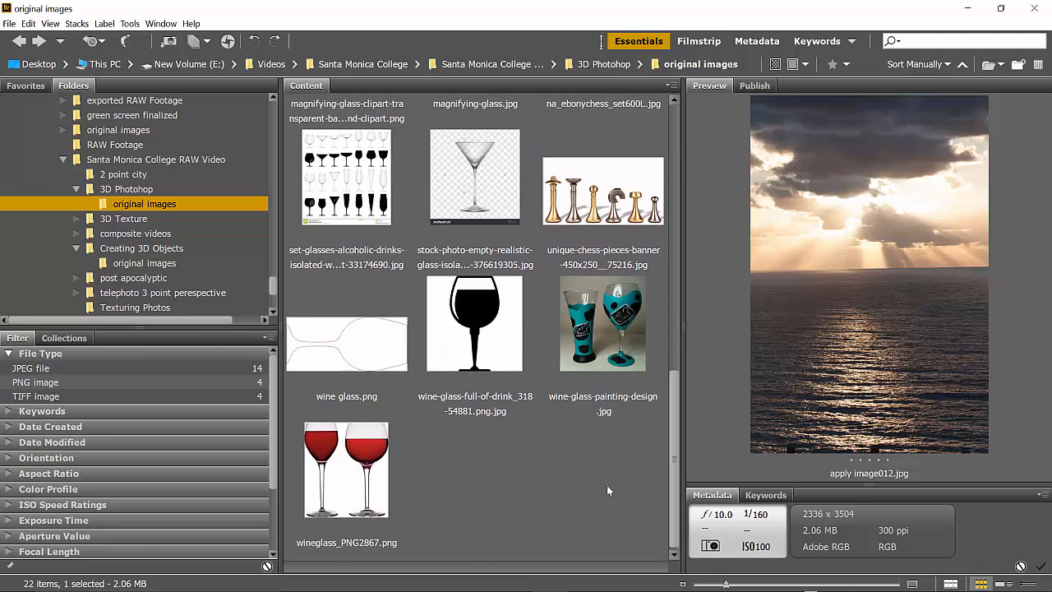
pyautogui.click(543, 486)
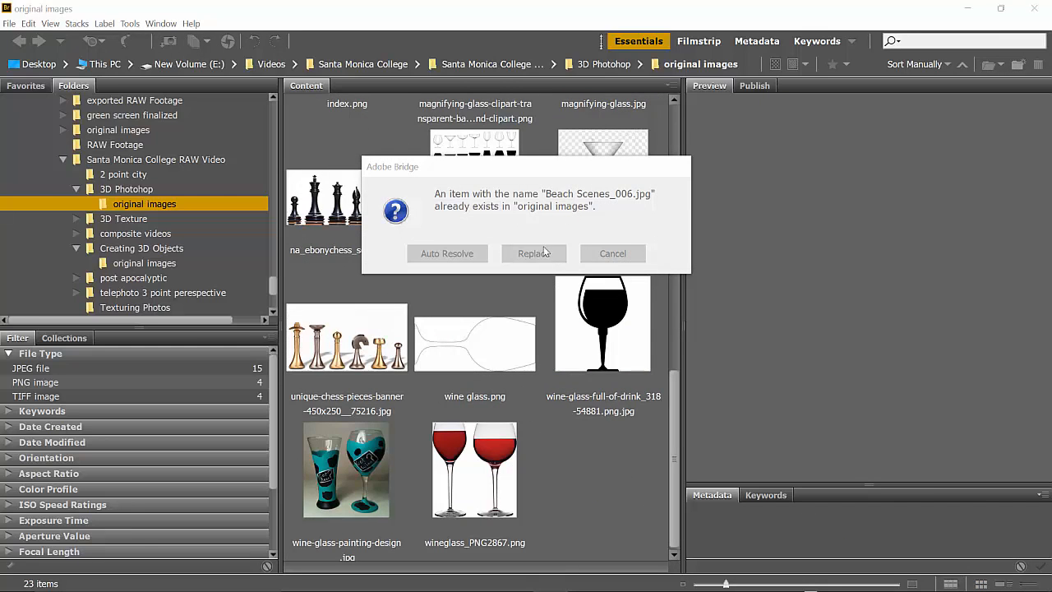
pyautogui.click(533, 254)
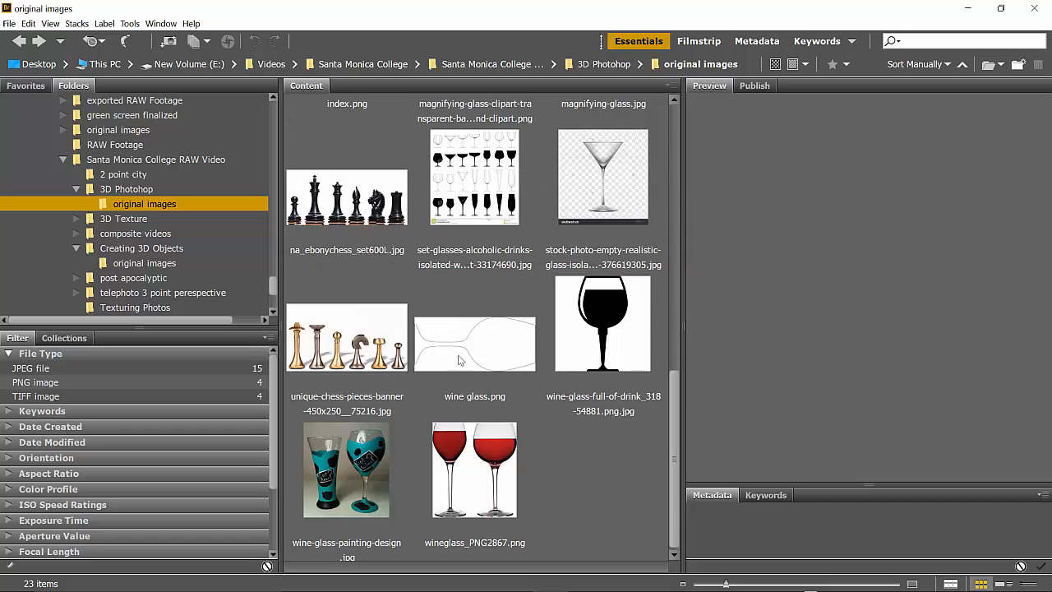
pyautogui.moveTo(673, 460); pyautogui.dragTo(667, 304)
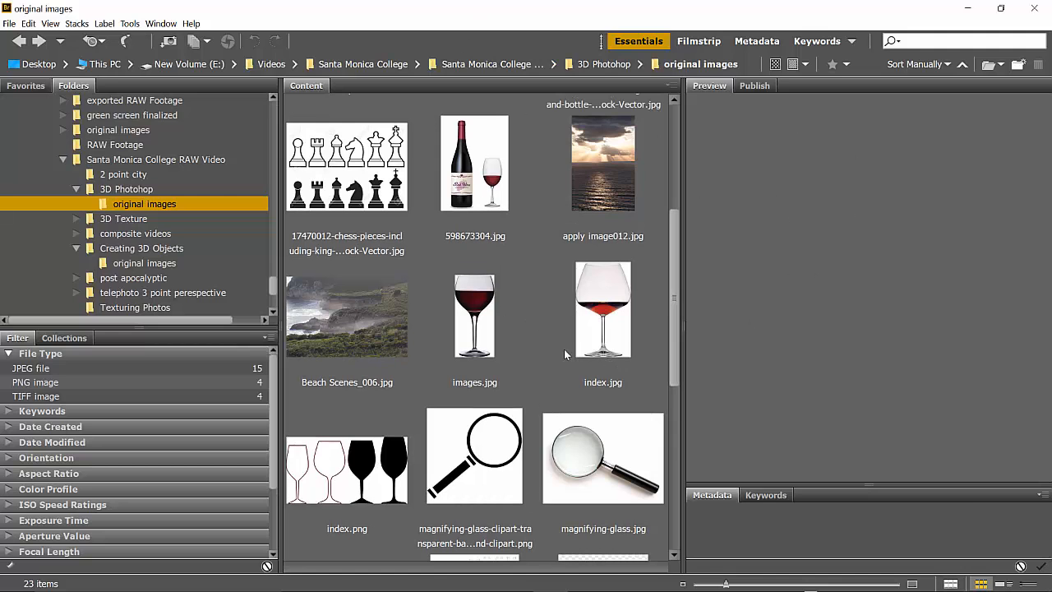
# Switch back to Photoshop and load Beach Scenes_006.jpg as the background texture of the 3D environment.
pyautogui.hotkey('alt', 'Tab')
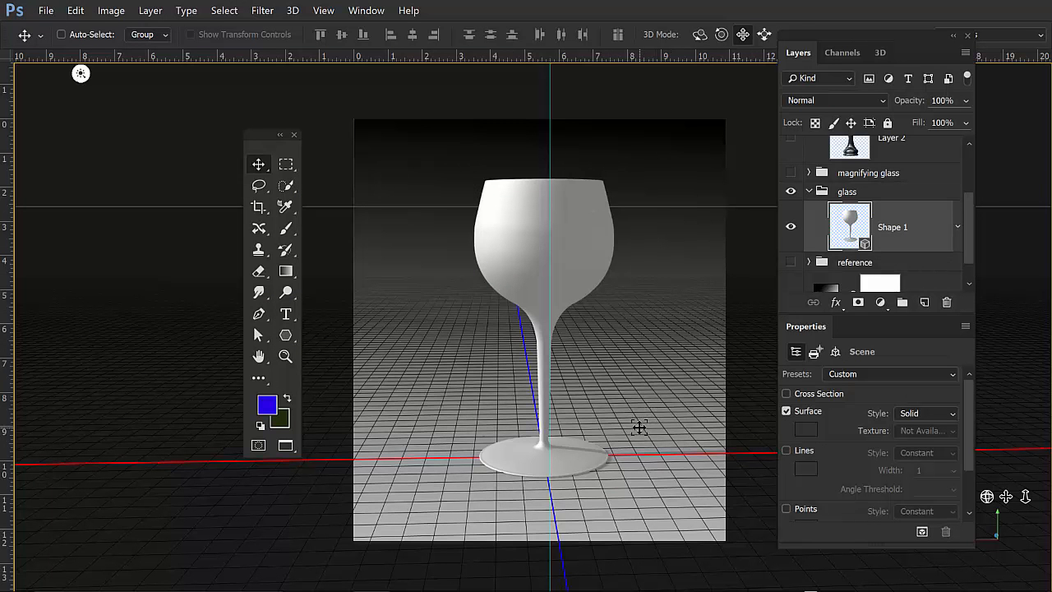
pyautogui.click(880, 53)
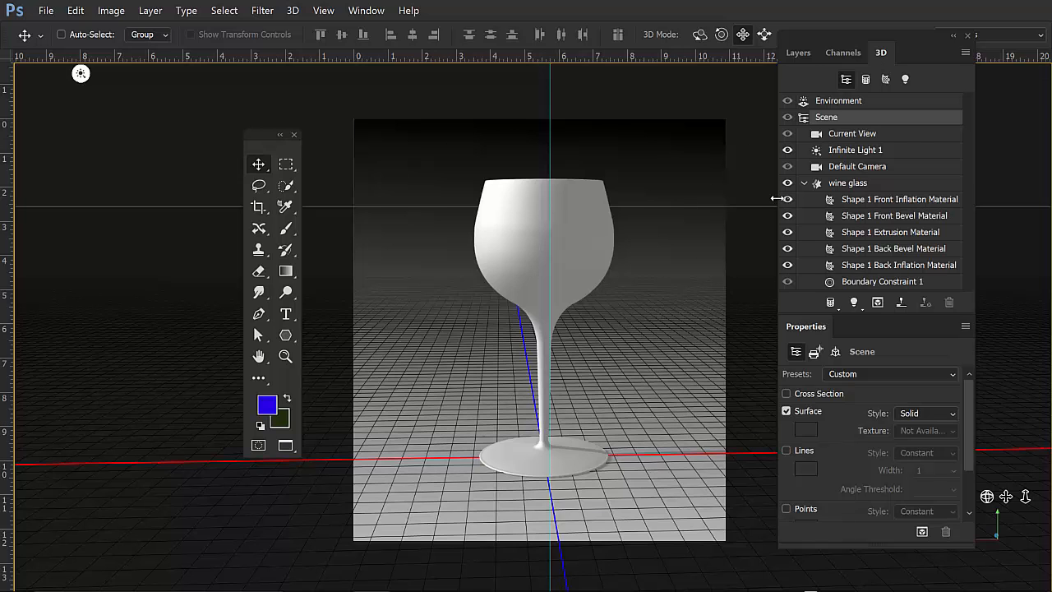
pyautogui.click(842, 101)
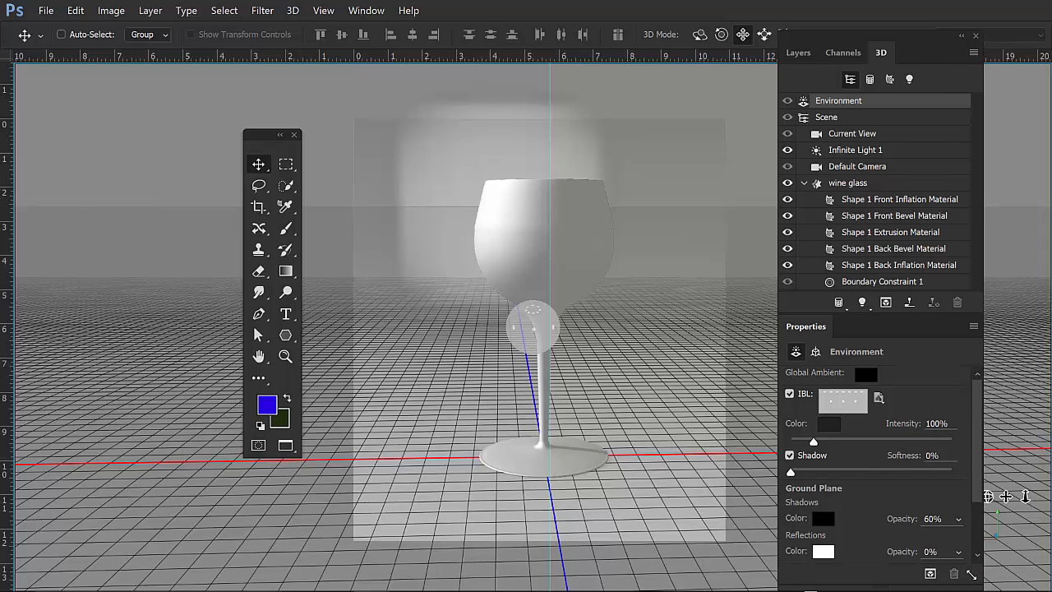
pyautogui.scroll(-3, 968, 543)
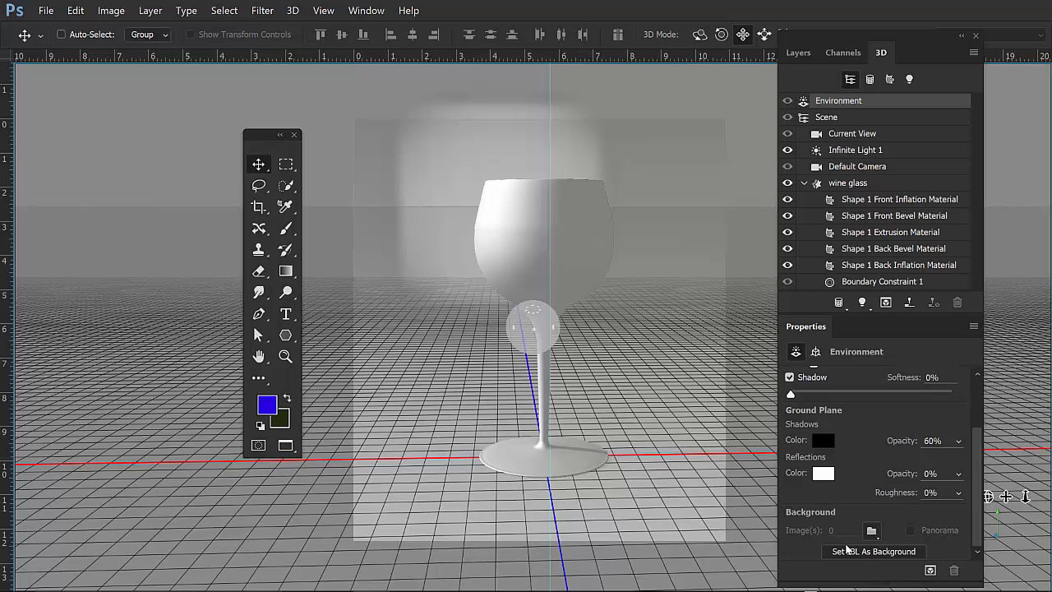
pyautogui.click(871, 530)
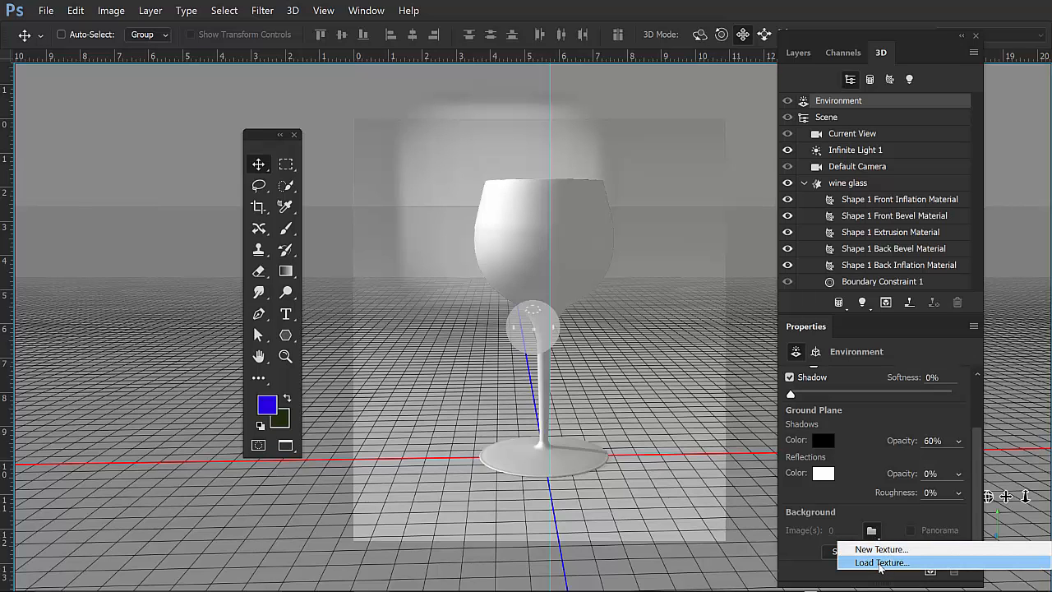
pyautogui.click(880, 564)
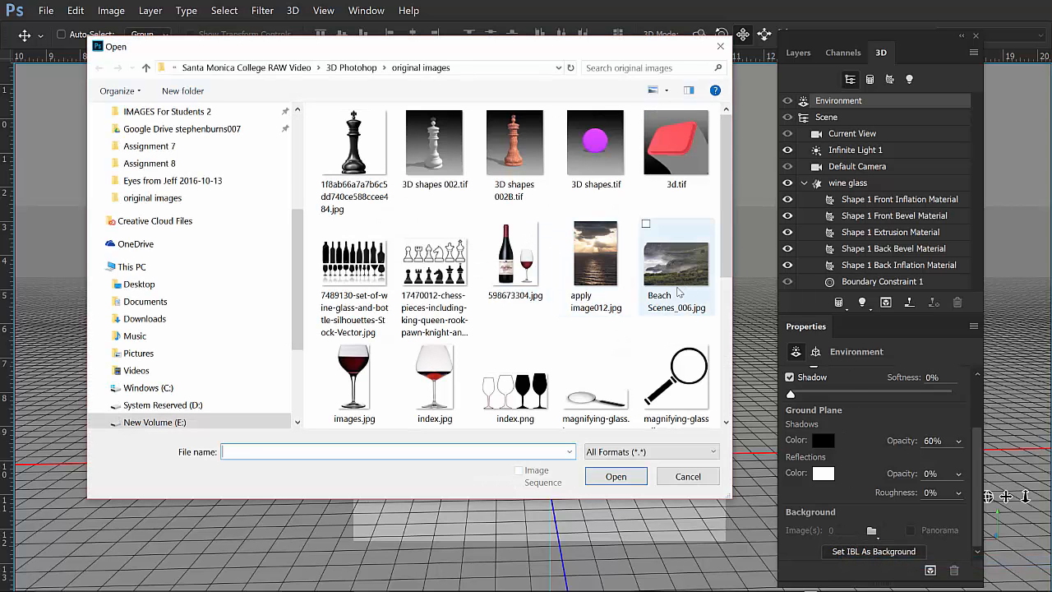
pyautogui.doubleClick(668, 288)
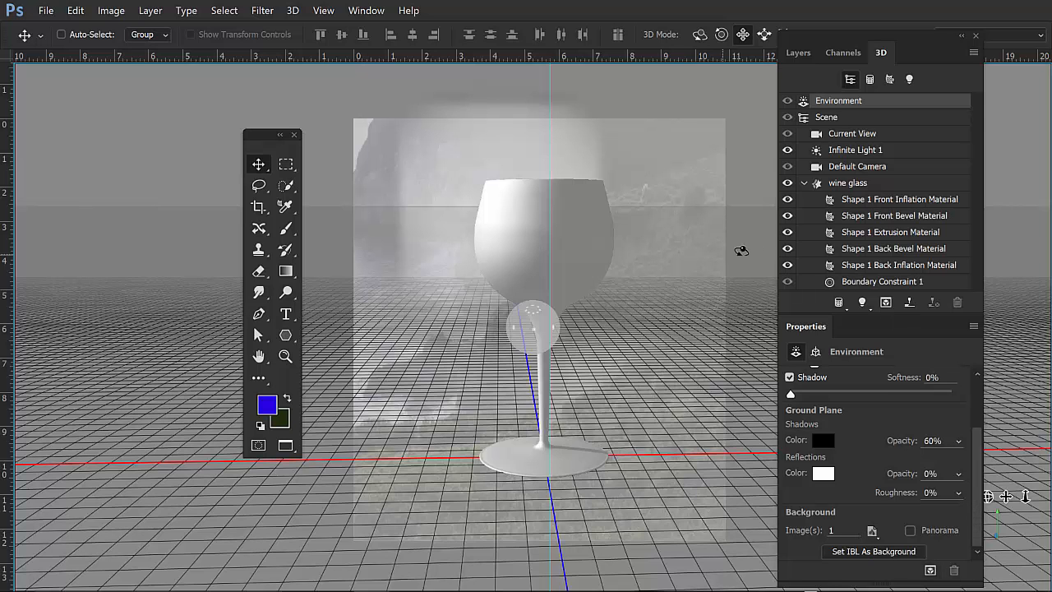
pyautogui.click(741, 266)
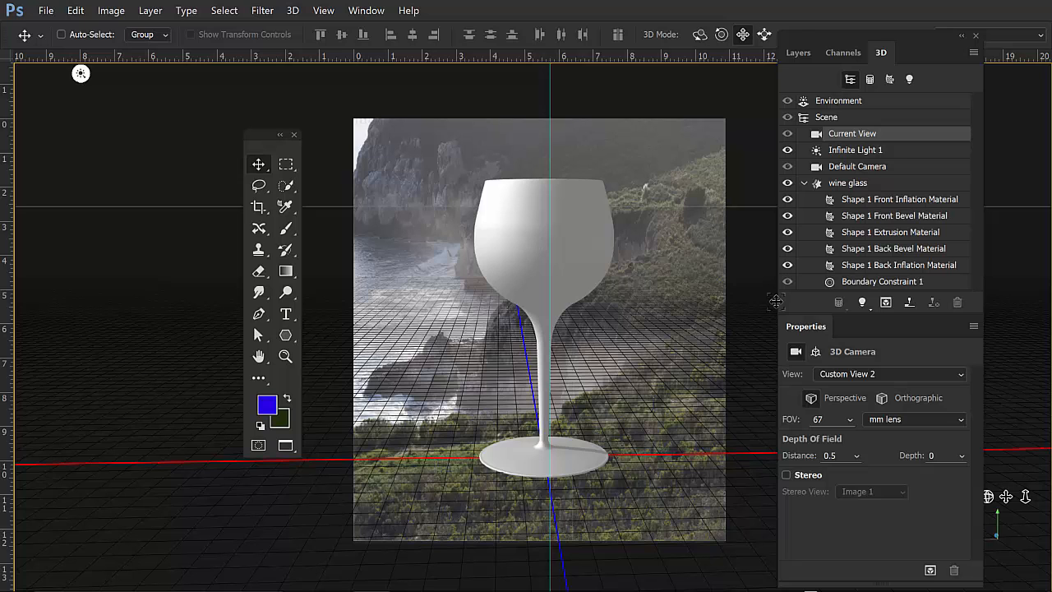
pyautogui.click(845, 102)
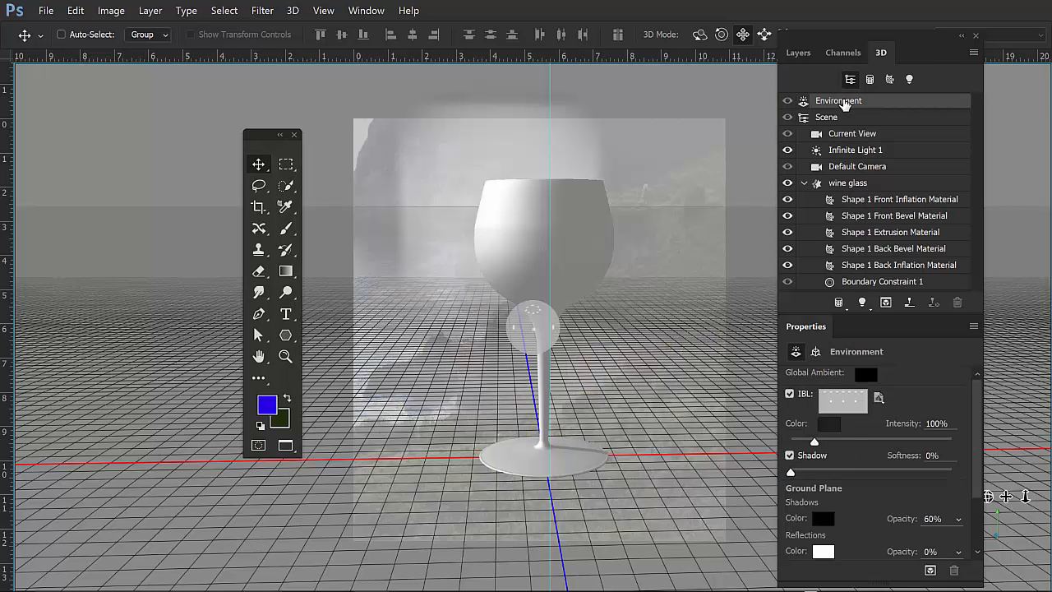
pyautogui.click(838, 119)
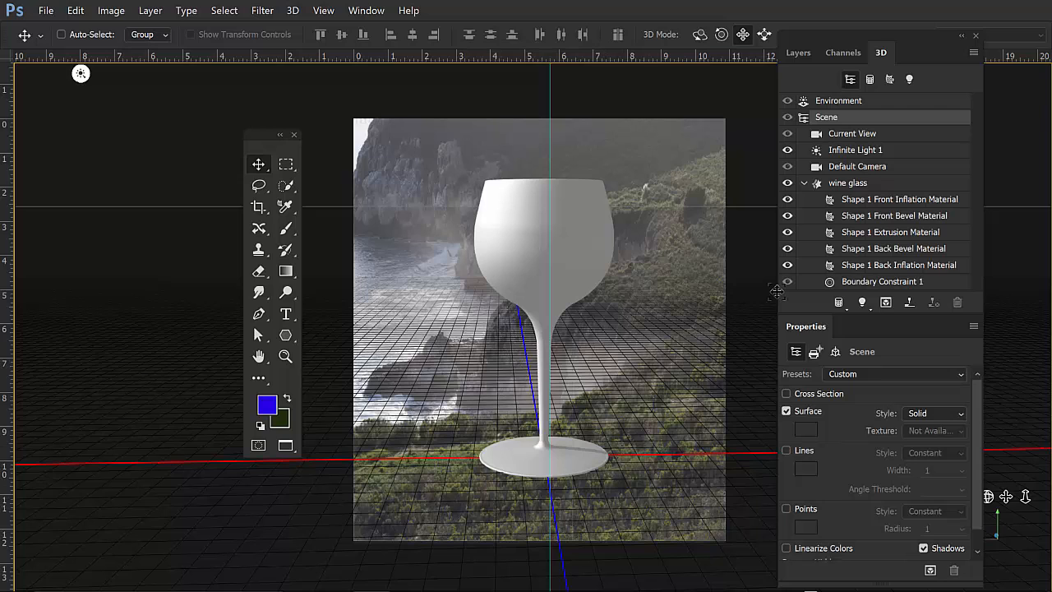
# Reduce the opacity of the wine glass's Shape 1 Extrusion Material to 37%.
pyautogui.click(890, 233)
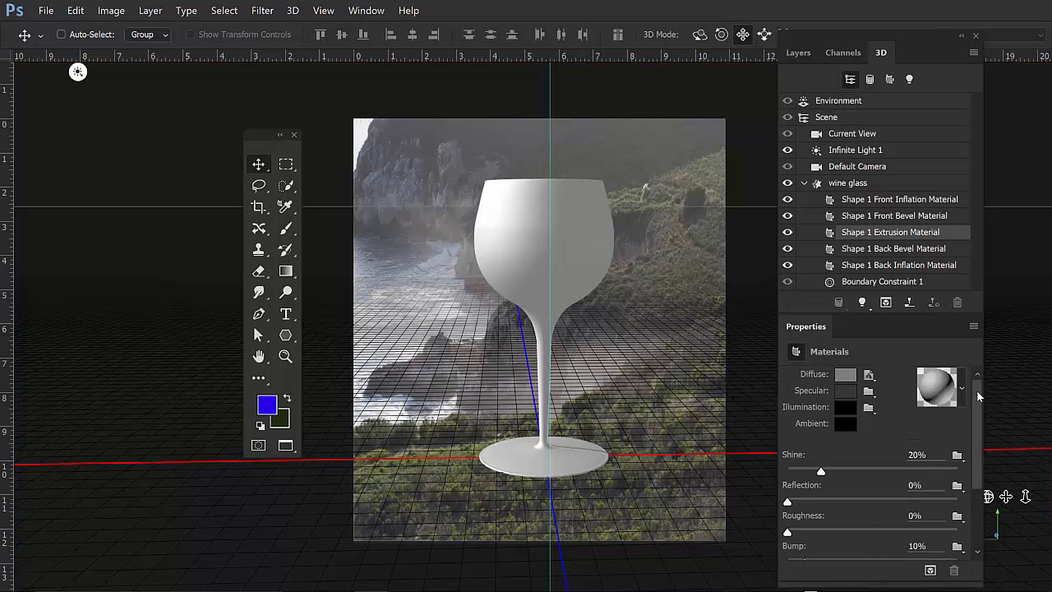
pyautogui.scroll(-3, 966, 436)
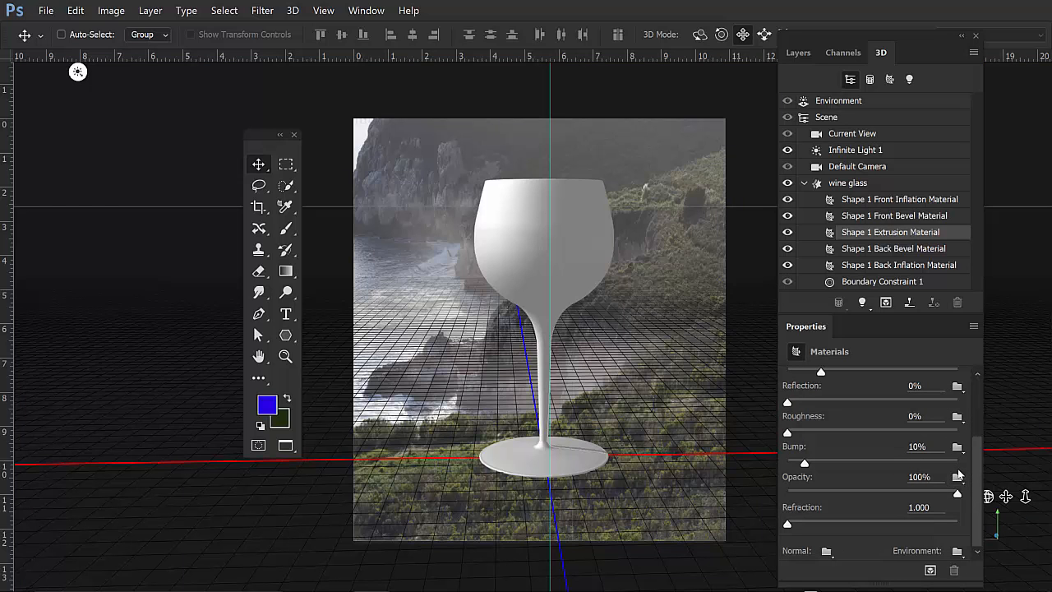
pyautogui.moveTo(957, 494); pyautogui.dragTo(850, 493)
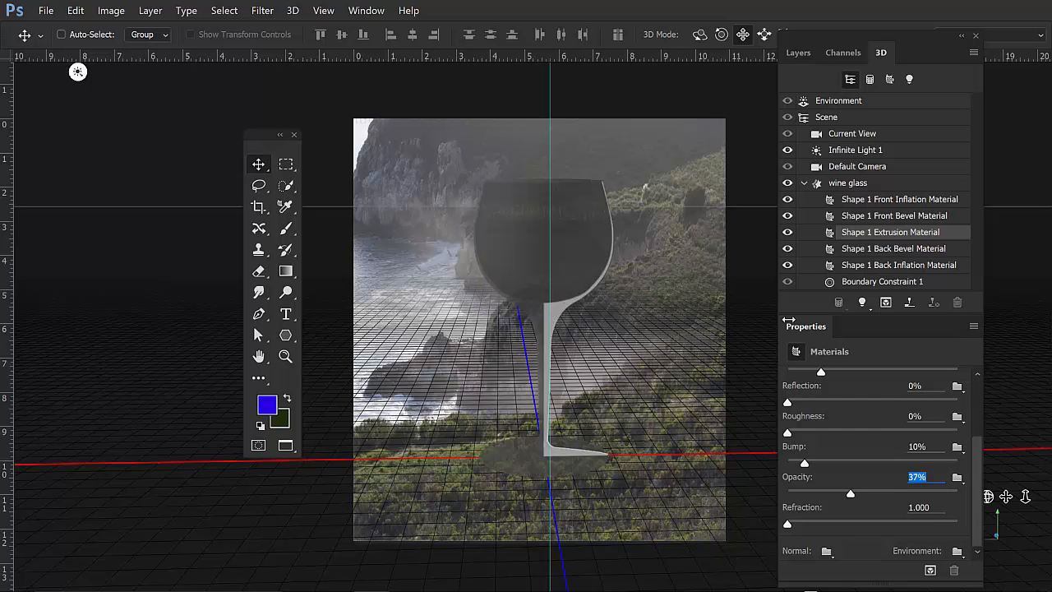
# Set the opacity of both the Shape 1 Front Inflation and Back Inflation Materials to 0%.
pyautogui.click(895, 200)
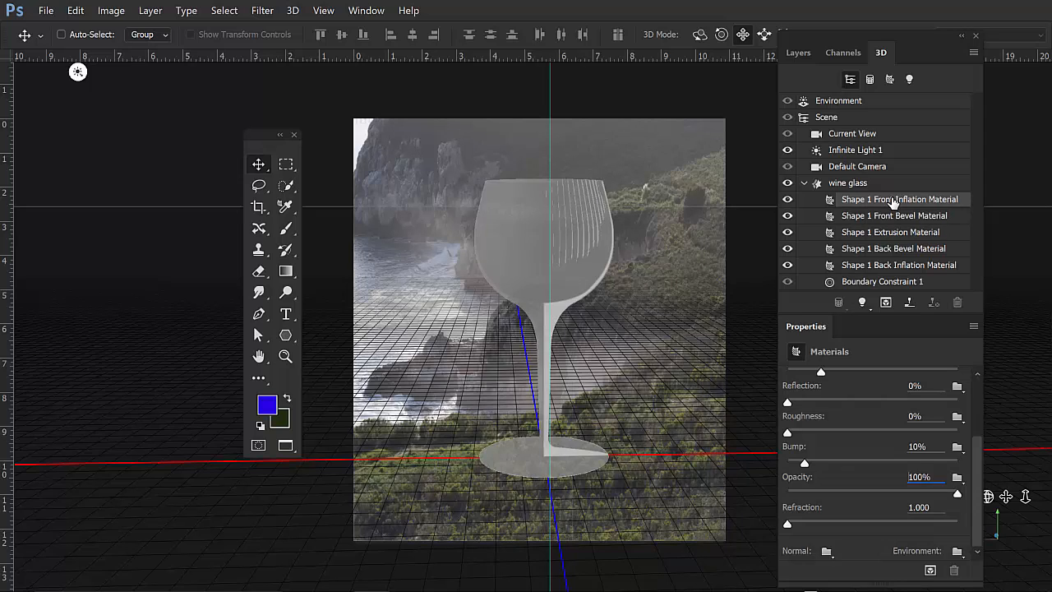
pyautogui.press('ctrl')
pyautogui.keyDown('ctrl'); pyautogui.click(907, 266); pyautogui.keyUp('ctrl')
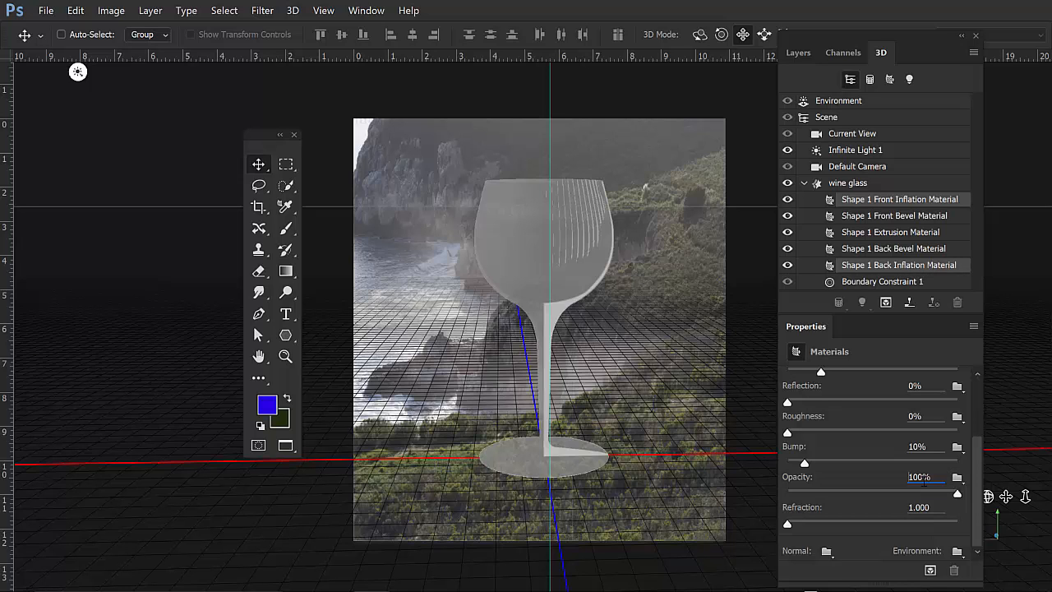
pyautogui.moveTo(957, 494); pyautogui.dragTo(778, 496)
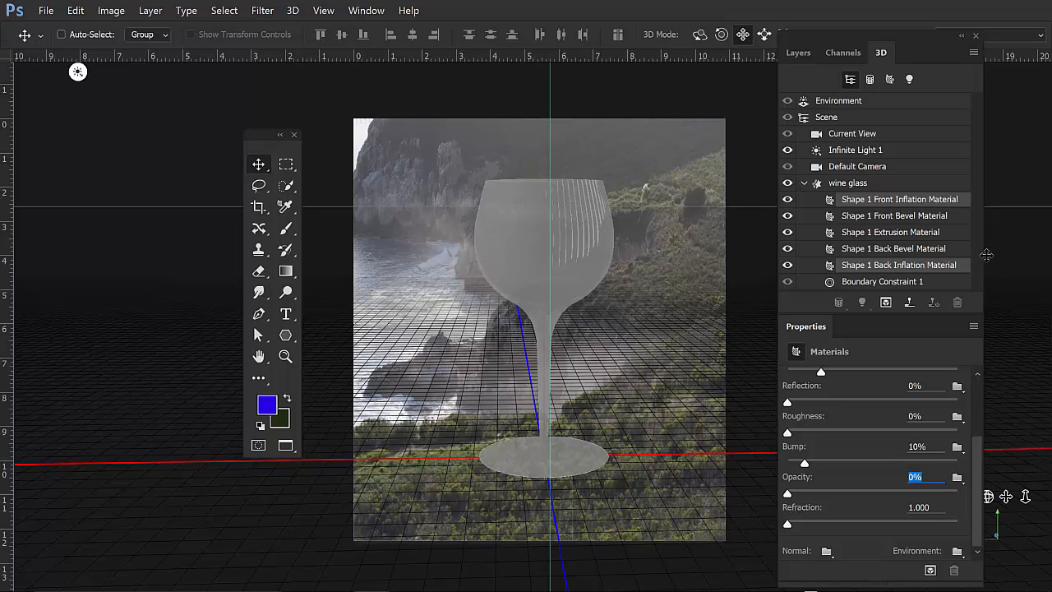
# Set the opacity of the Shape 1 Extrusion Material to 32%.
pyautogui.click(900, 236)
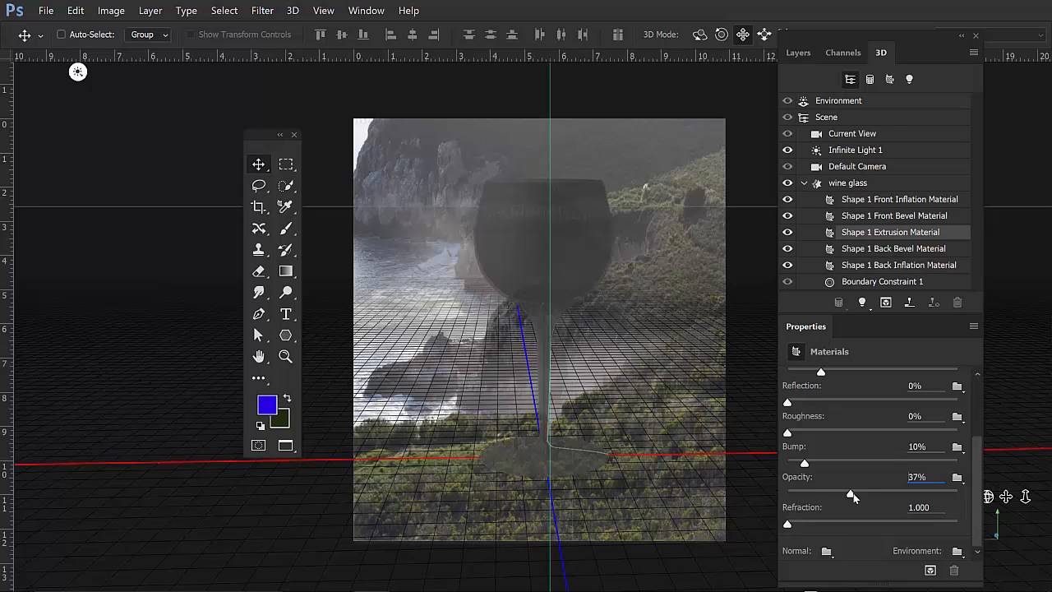
pyautogui.moveTo(853, 496); pyautogui.dragTo(841, 495)
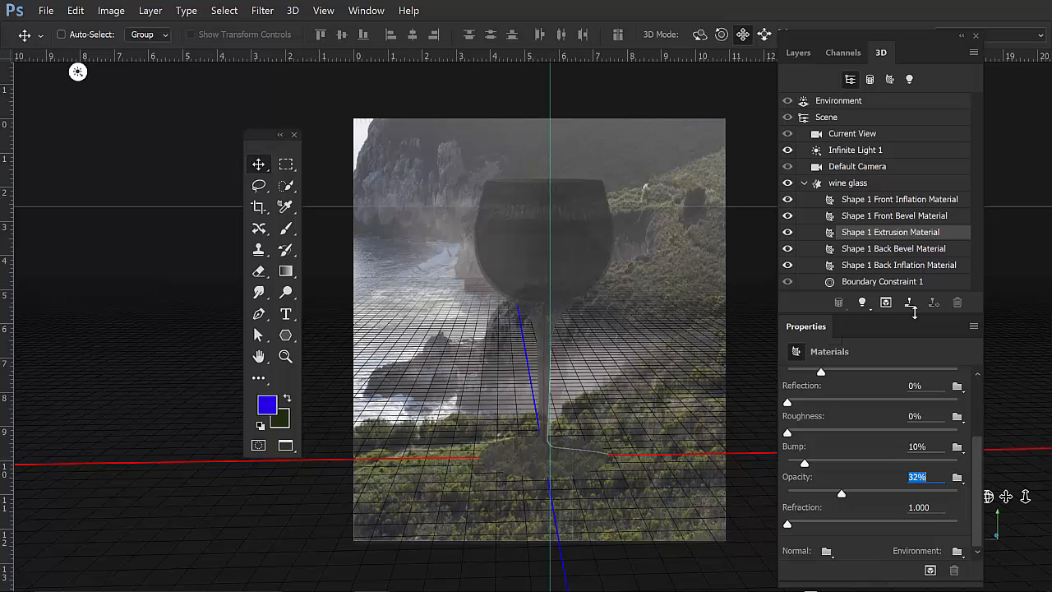
# Change the 3D preferences' rendering tiles overlay color to red and render the wine glass scene.
pyautogui.hotkey('ctrl', 'k')
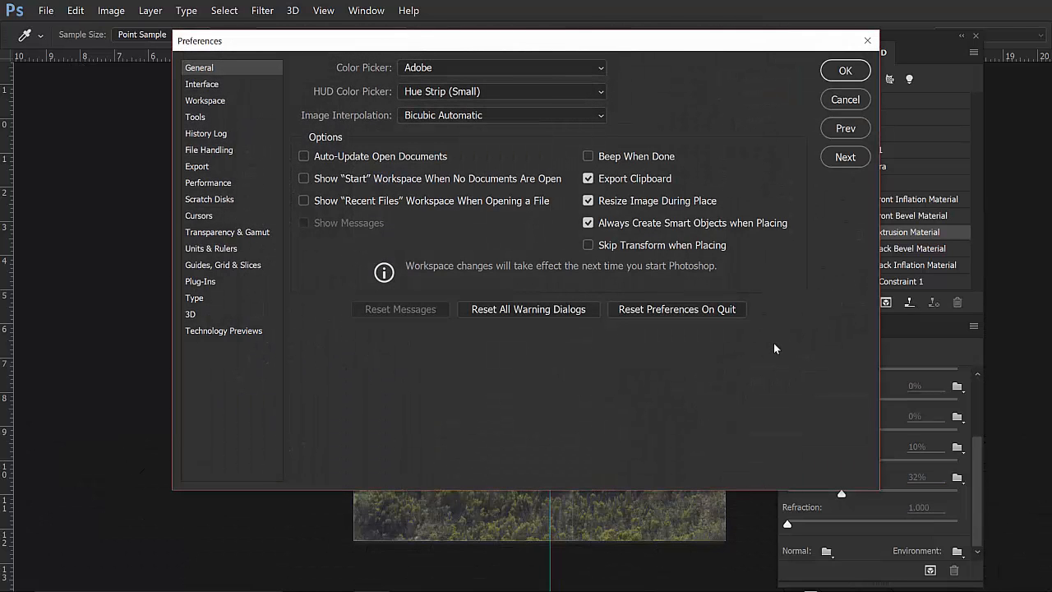
pyautogui.click(191, 315)
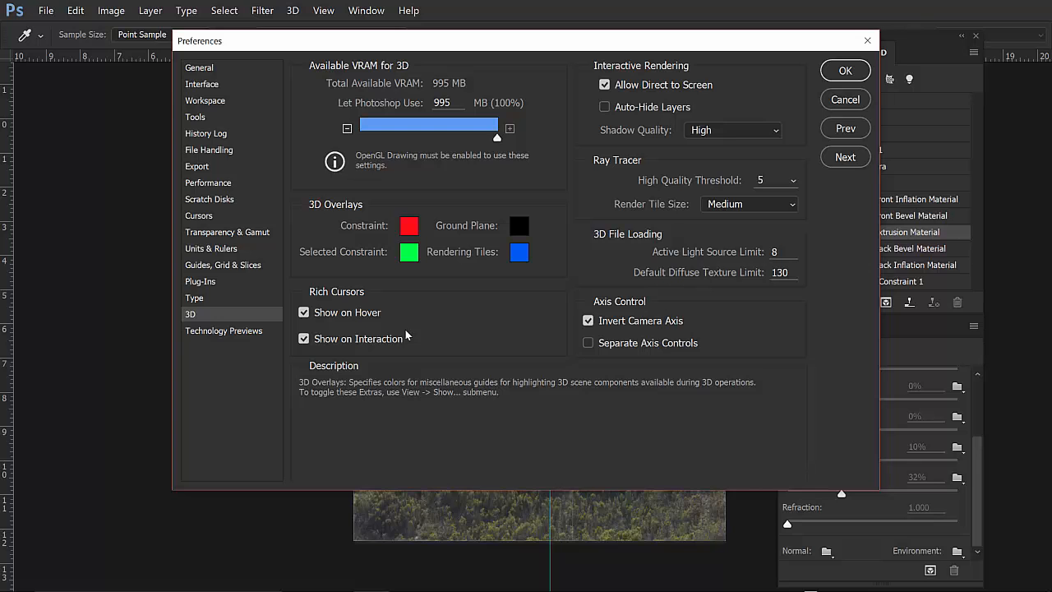
pyautogui.click(519, 252)
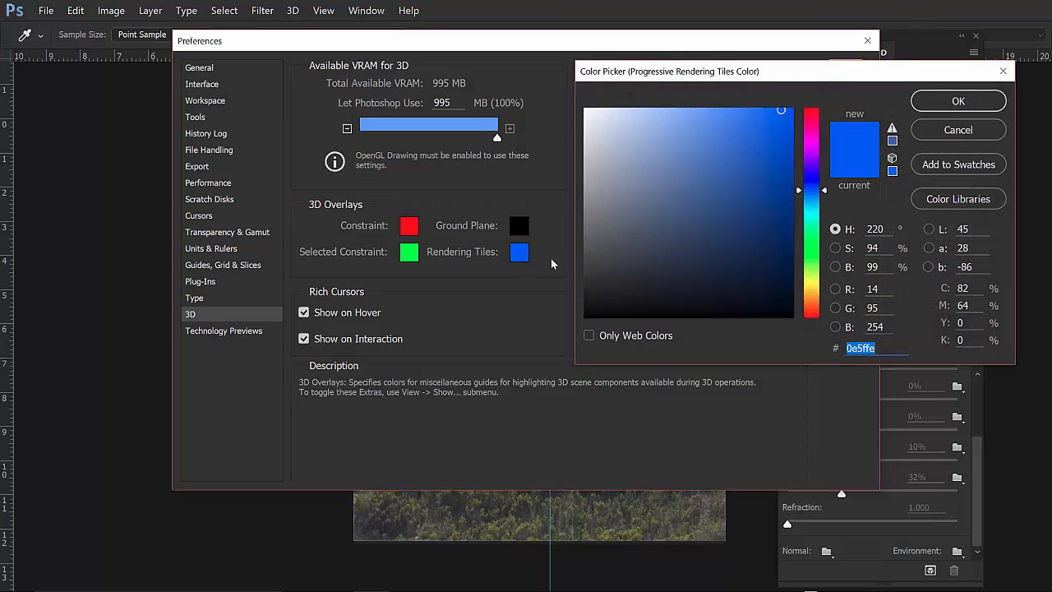
pyautogui.moveTo(812, 121)
pyautogui.mouseDown()
pyautogui.moveTo(819, 106)
pyautogui.moveTo(797, 105)
pyautogui.mouseUp()
pyautogui.click(955, 103)
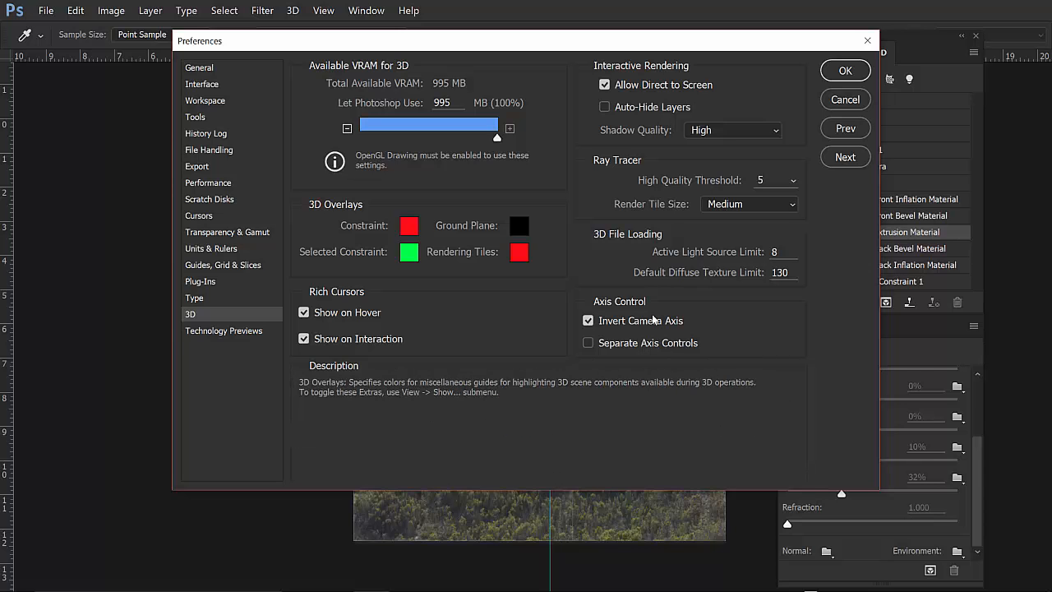
pyautogui.click(844, 71)
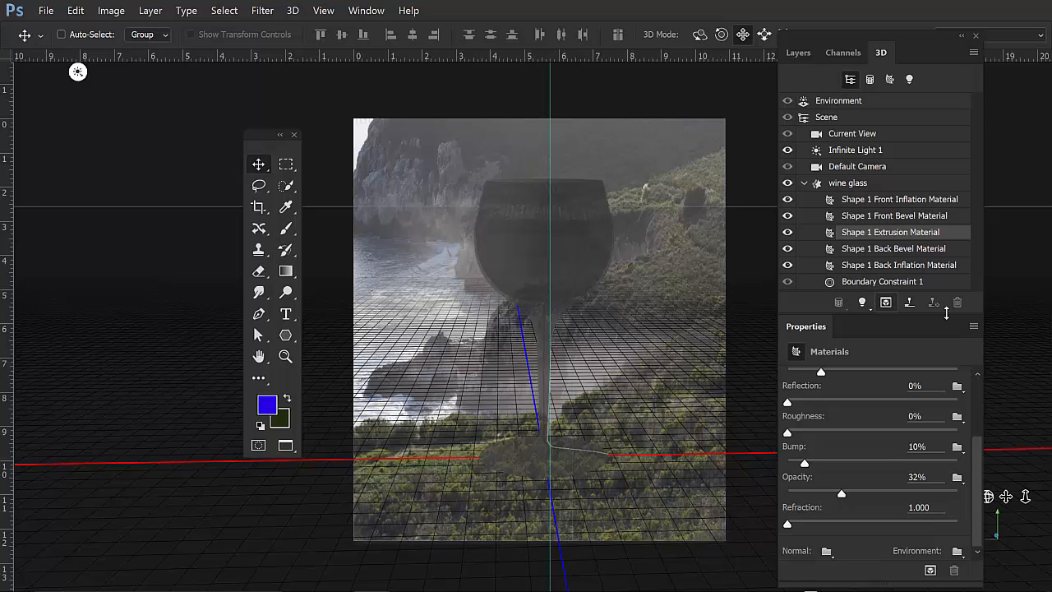
pyautogui.click(885, 302)
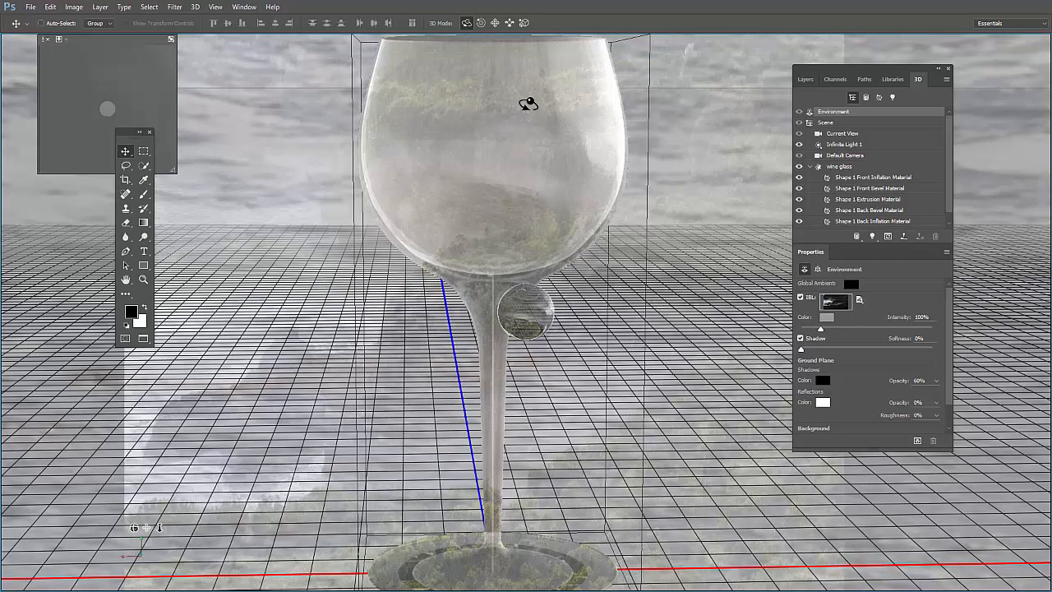
# Examine the rendered wine glass up close, from the rim and bowl down to the stem, against the beach scene.
pyautogui.press('h')
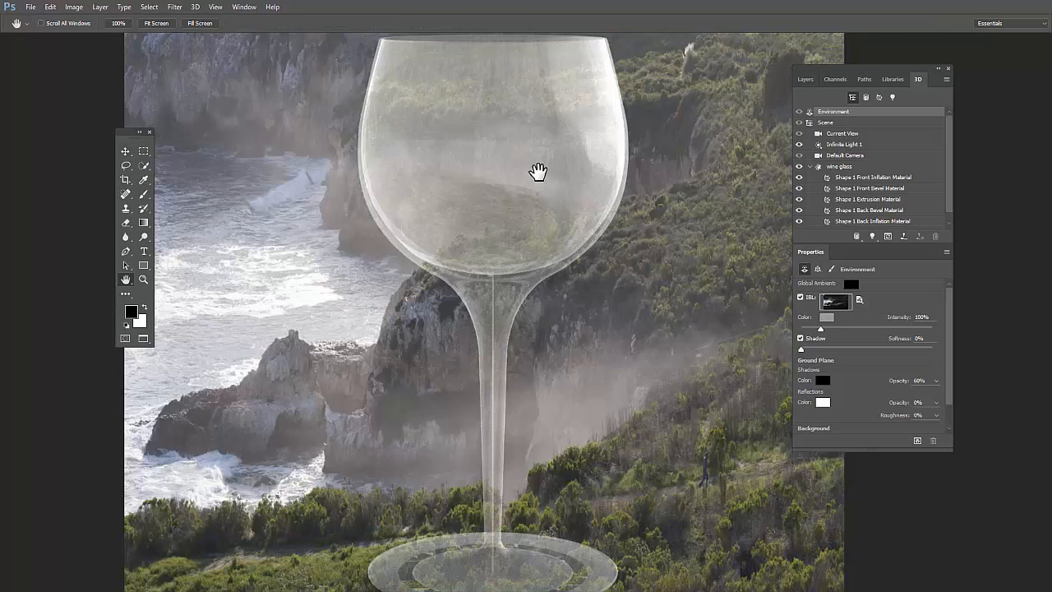
pyautogui.keyDown('ctrl'); pyautogui.click(486, 134); pyautogui.keyUp('ctrl')
pyautogui.moveTo(516, 157); pyautogui.dragTo(515, 298)
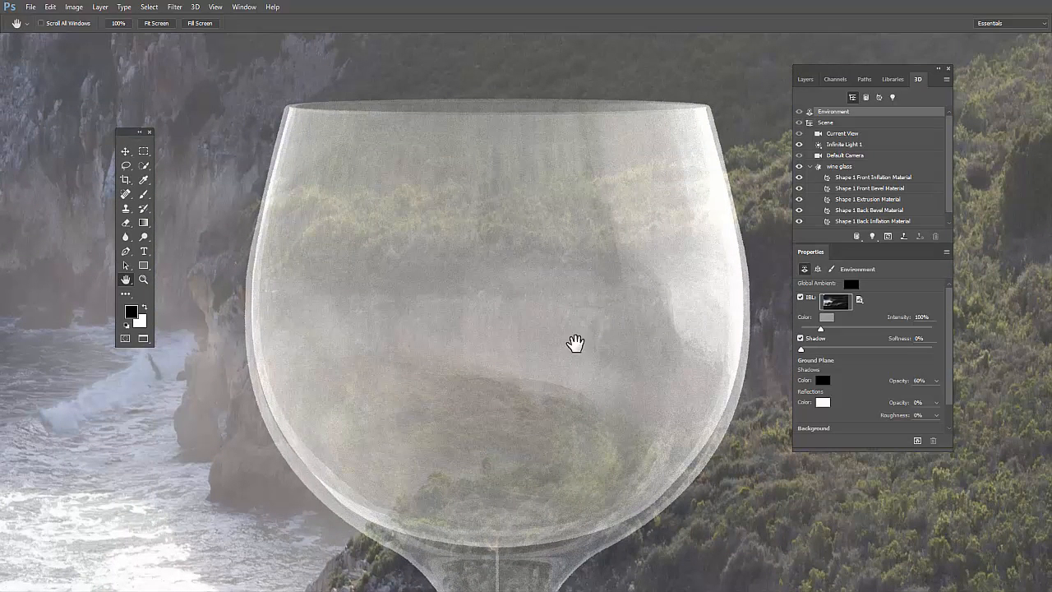
pyautogui.scroll(-5, 625, 342)
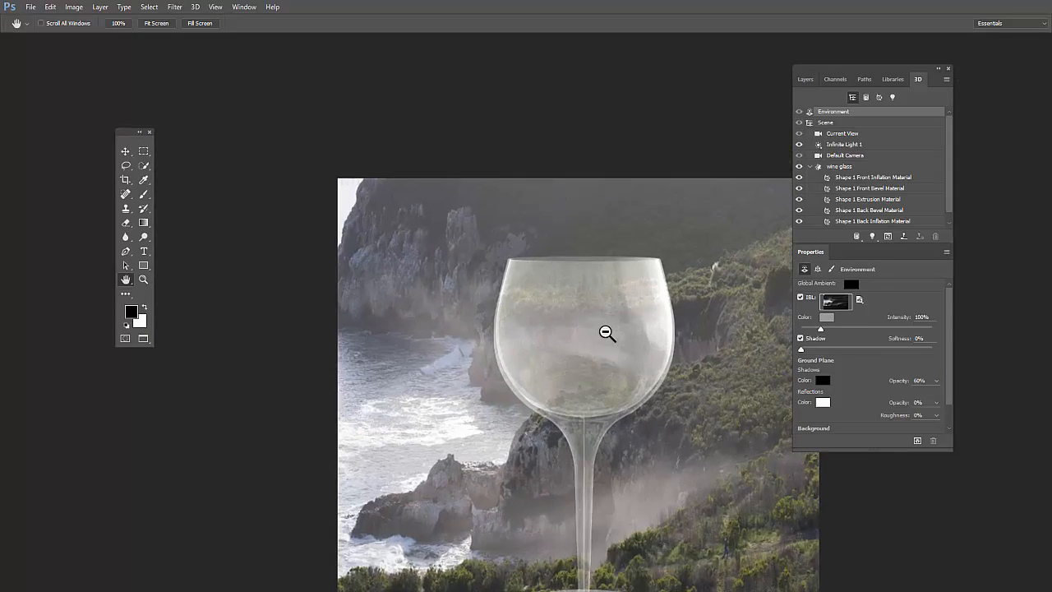
pyautogui.scroll(4, 612, 337)
pyautogui.moveTo(611, 382); pyautogui.dragTo(536, 252)
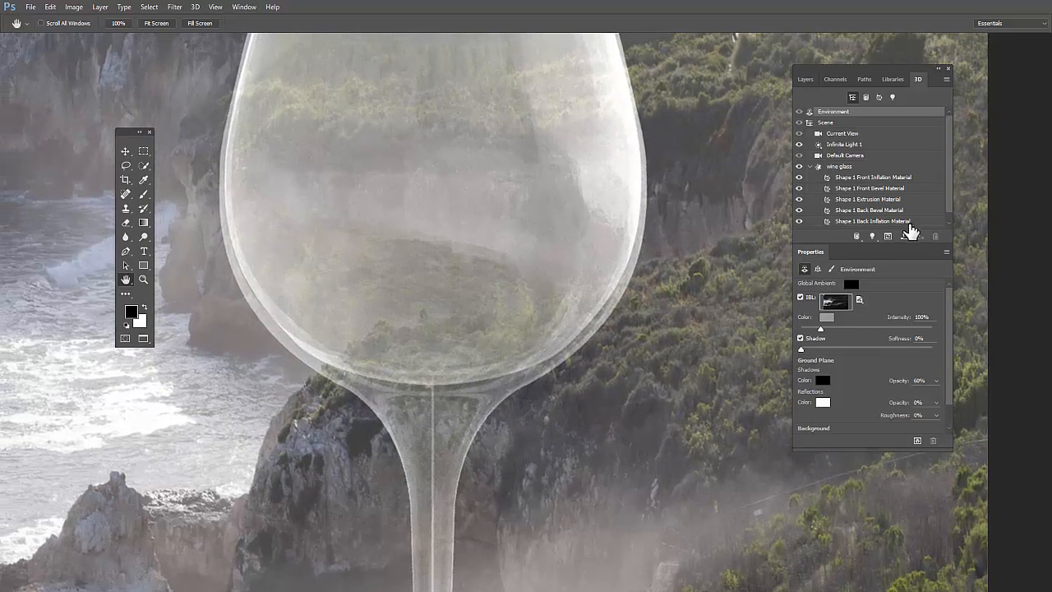
# Select the Shape 1 Extrusion Material and review its settings against the look of the rendered glass bowl.
pyautogui.click(871, 198)
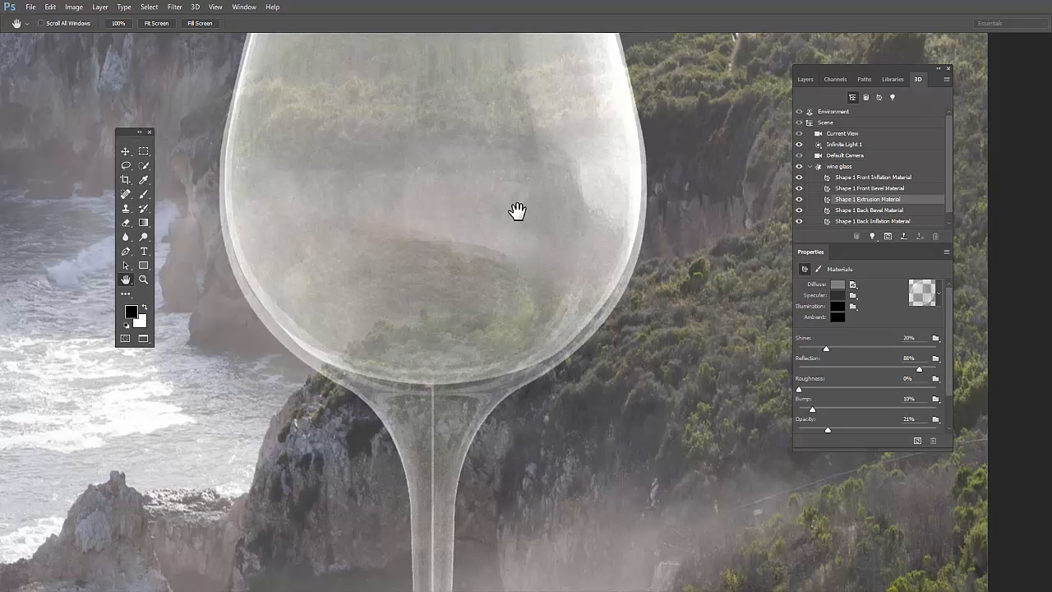
pyautogui.moveTo(506, 184); pyautogui.dragTo(538, 236)
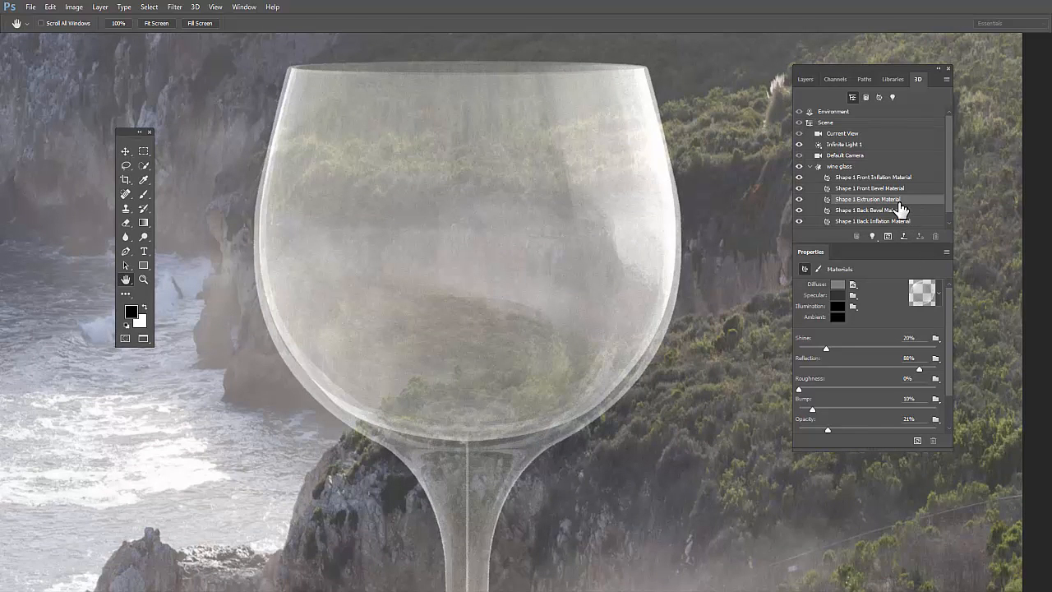
pyautogui.scroll(-2, 943, 370)
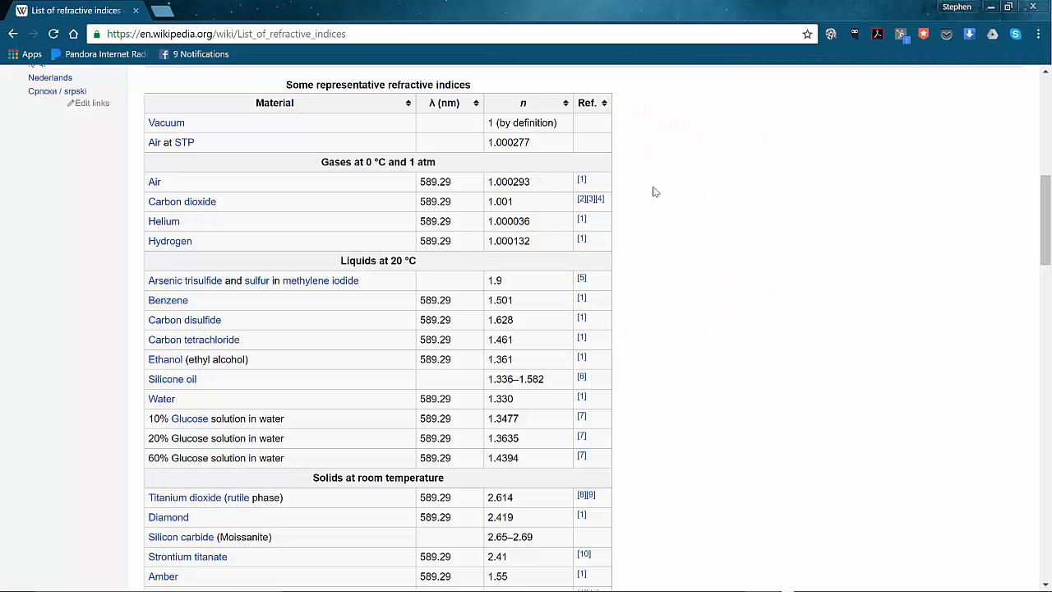
# Look through Wikipedia's table of representative refractive indices and highlight the value for hydrogen among the gases.
pyautogui.scroll(-2, 707, 198)
pyautogui.scroll(2, 715, 193)
pyautogui.scroll(3, 716, 193)
pyautogui.scroll(-3, 716, 193)
pyautogui.scroll(-1, 521, 194)
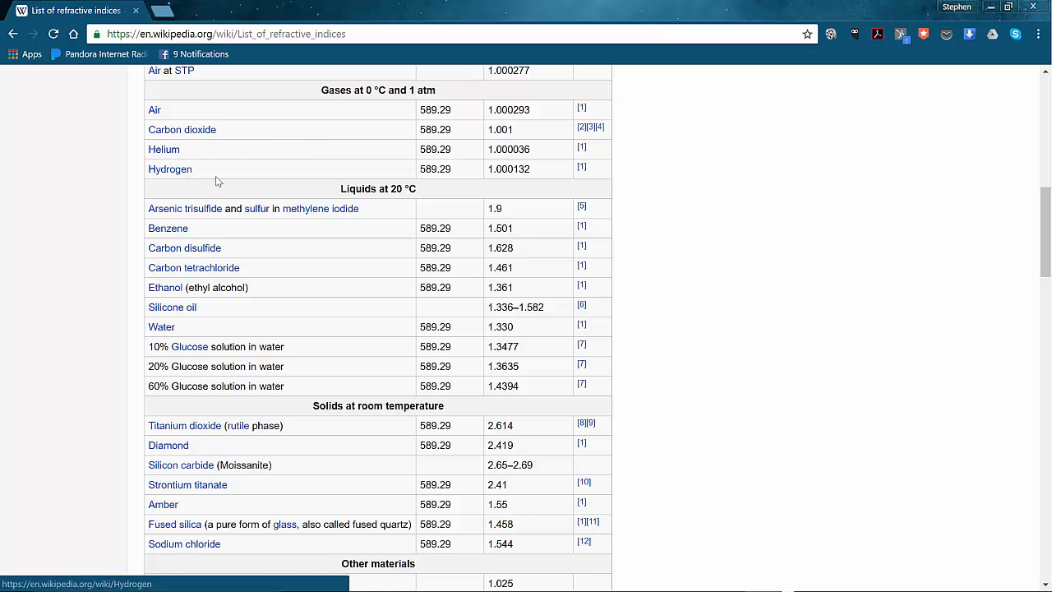
pyautogui.moveTo(533, 170); pyautogui.dragTo(488, 169)
pyautogui.click(526, 172)
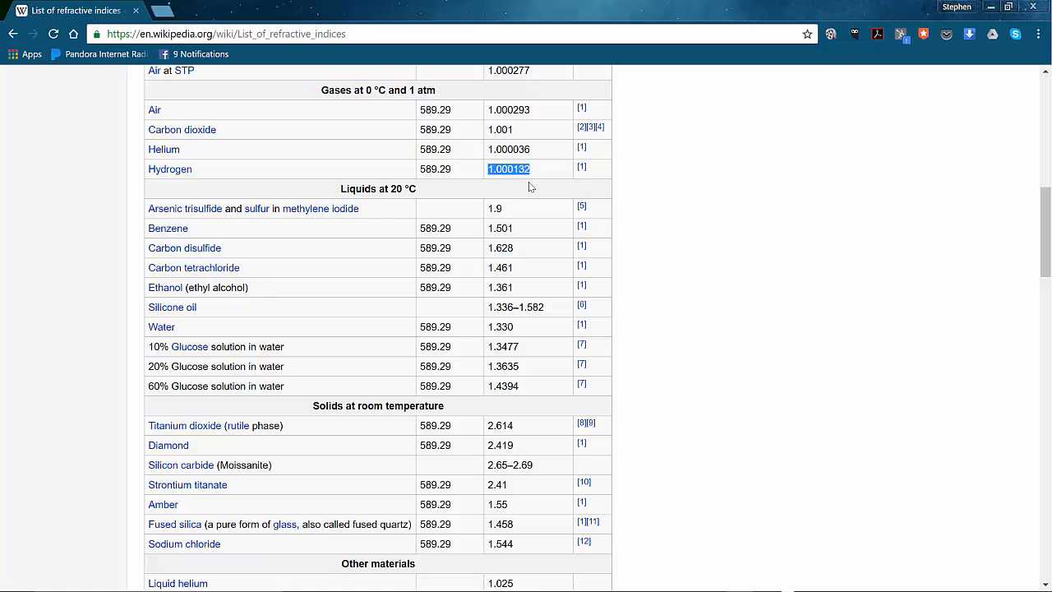
# Highlight the Water entry and its refractive index in the liquids section of the table.
pyautogui.scroll(-1, 530, 187)
pyautogui.scroll(1, 529, 183)
pyautogui.moveTo(185, 330); pyautogui.dragTo(150, 330)
pyautogui.click(186, 332)
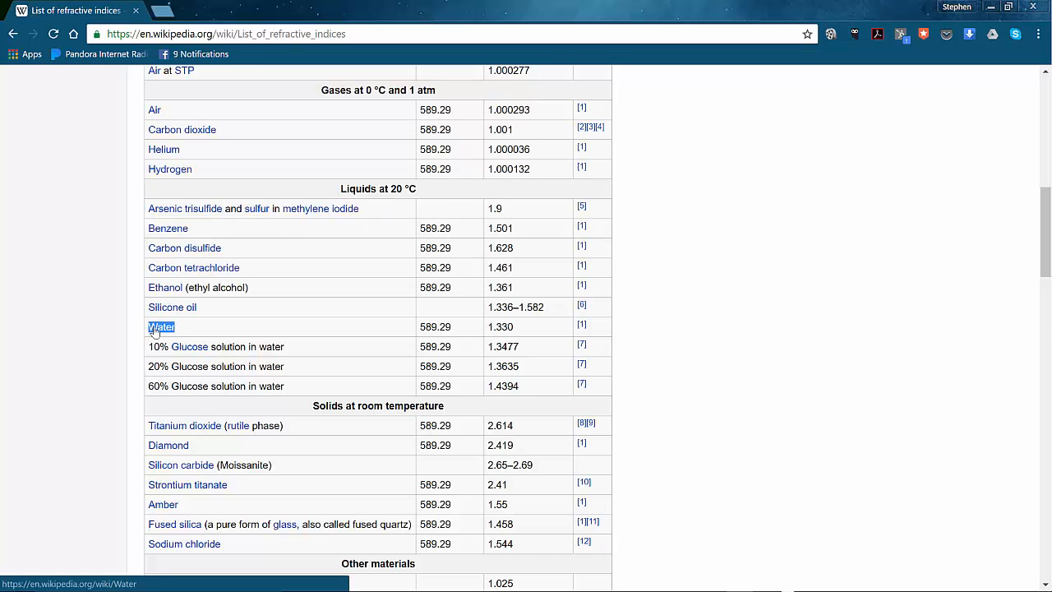
pyautogui.moveTo(515, 329); pyautogui.dragTo(489, 328)
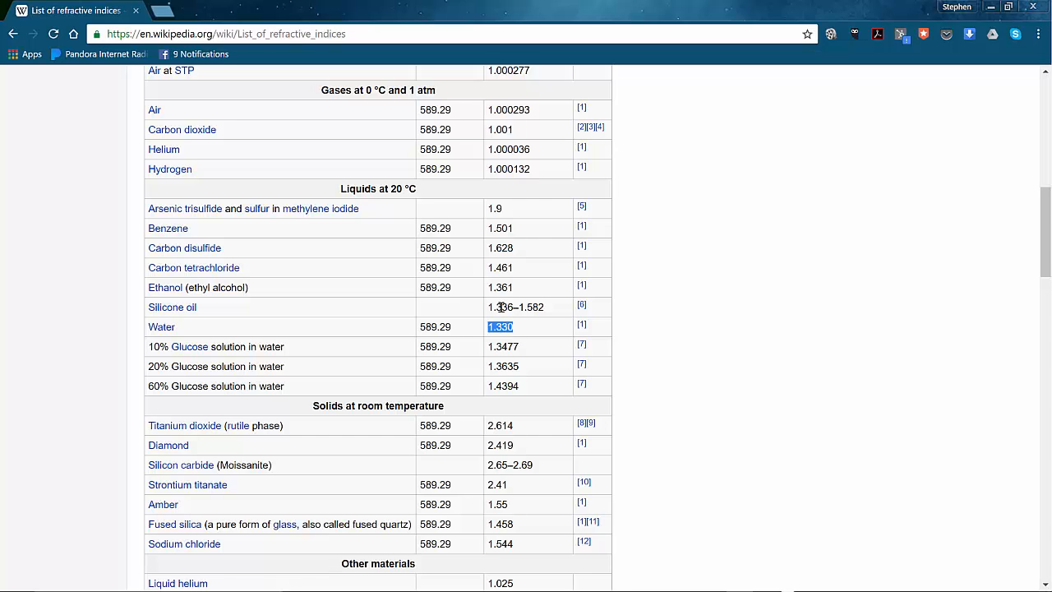
# Read through the refractive indices of the solids and other materials, including the various types of glass.
pyautogui.scroll(-3, 501, 306)
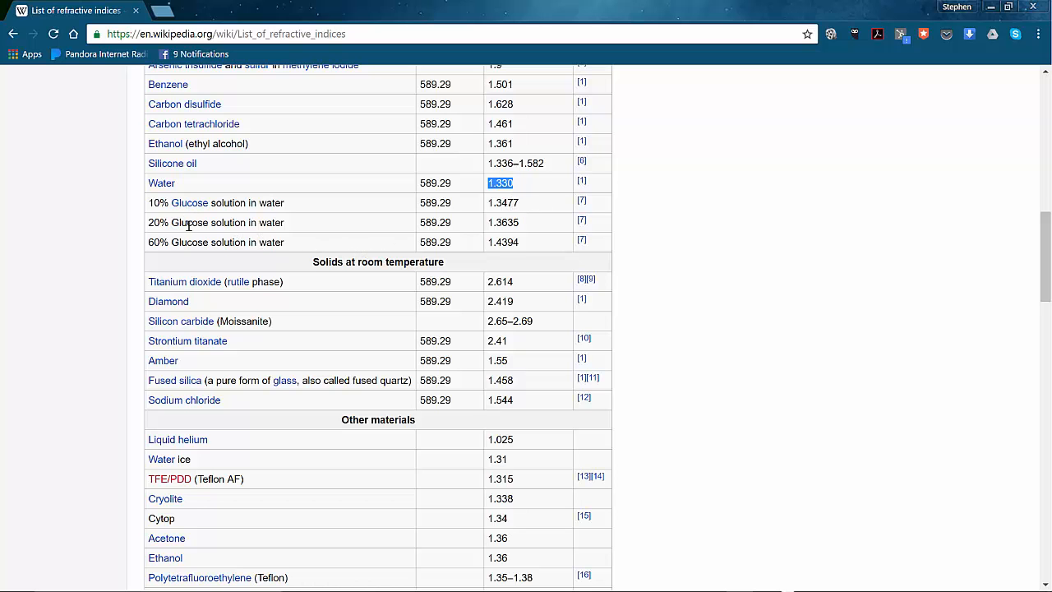
pyautogui.scroll(-3, 193, 222)
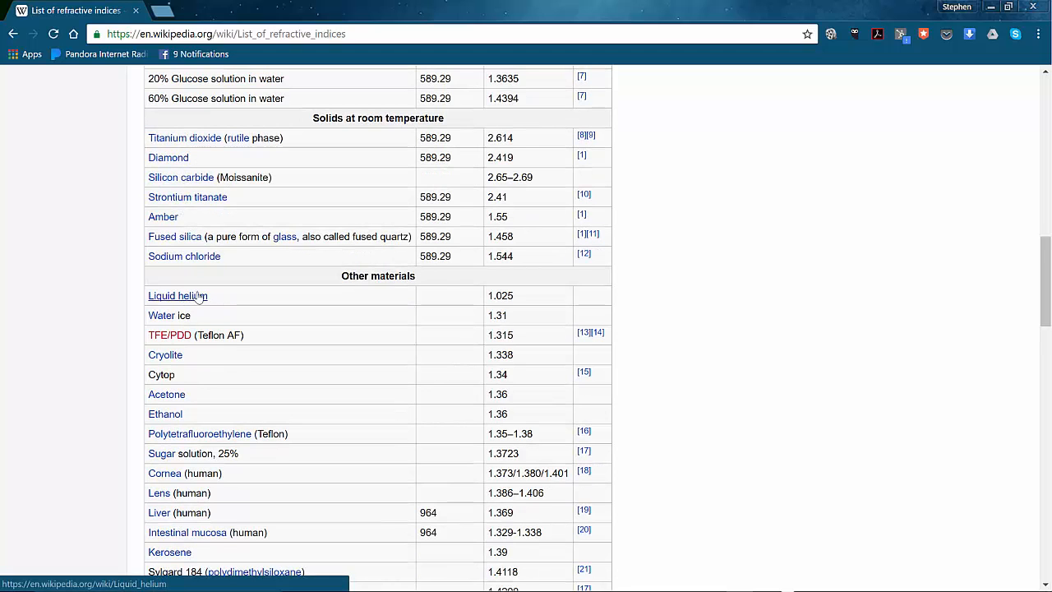
pyautogui.scroll(-1, 196, 292)
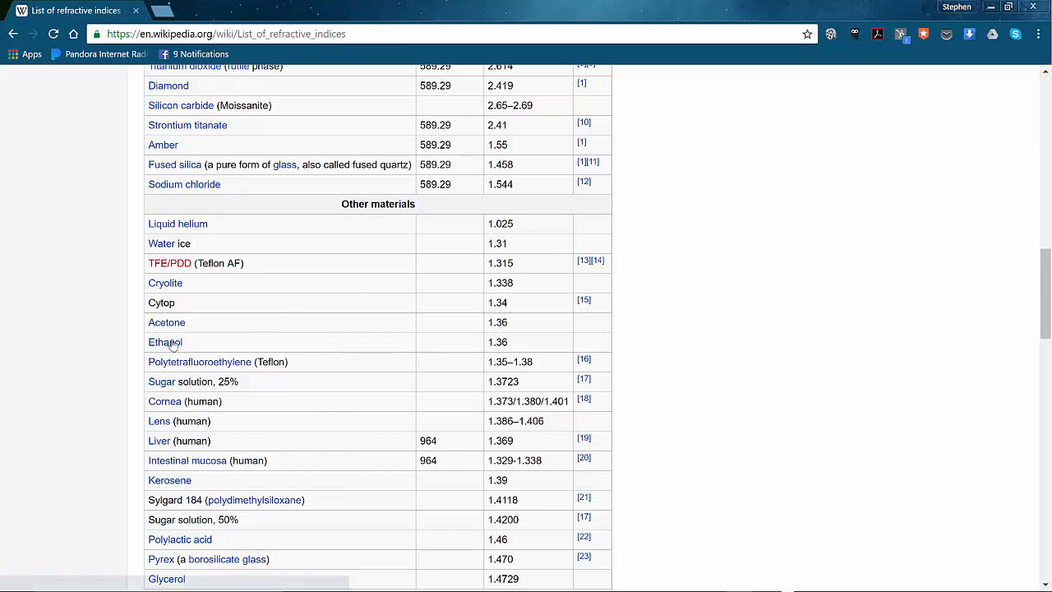
pyautogui.scroll(-5, 258, 357)
pyautogui.scroll(4, 259, 355)
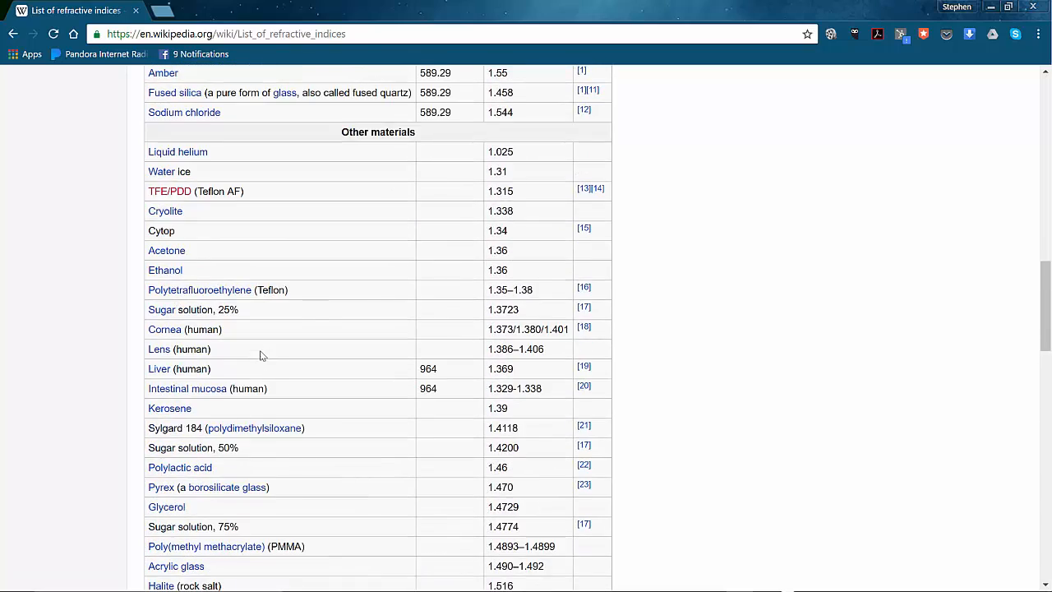
pyautogui.scroll(8, 260, 355)
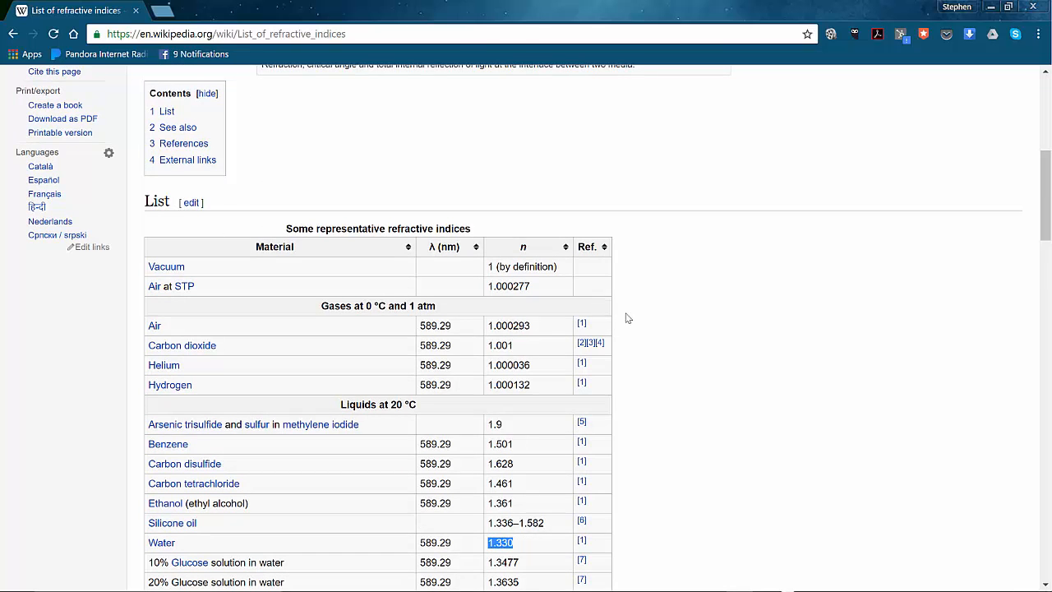
pyautogui.scroll(-15, 627, 318)
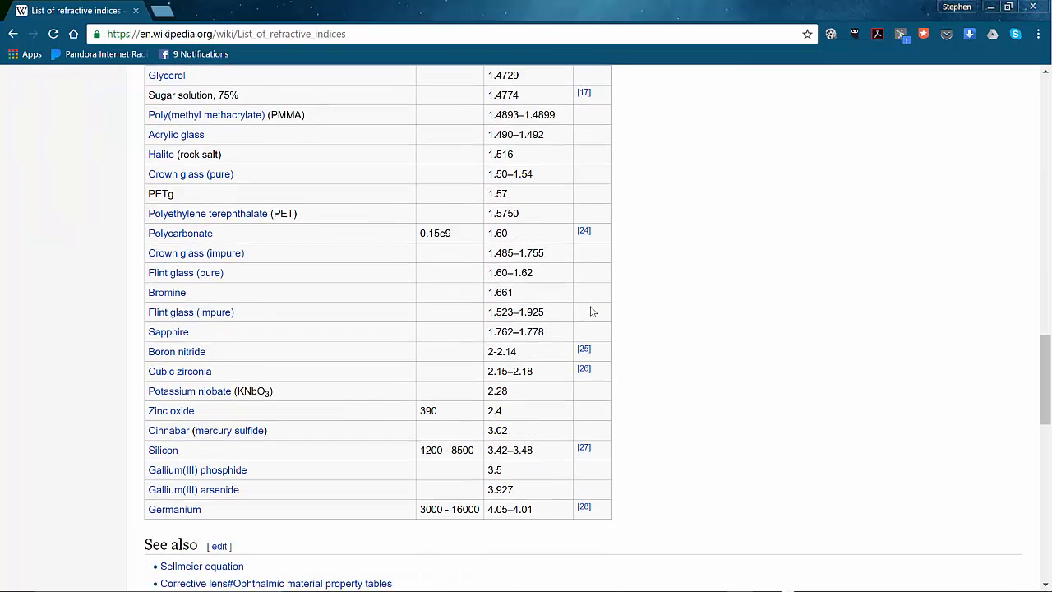
pyautogui.scroll(-3, 591, 312)
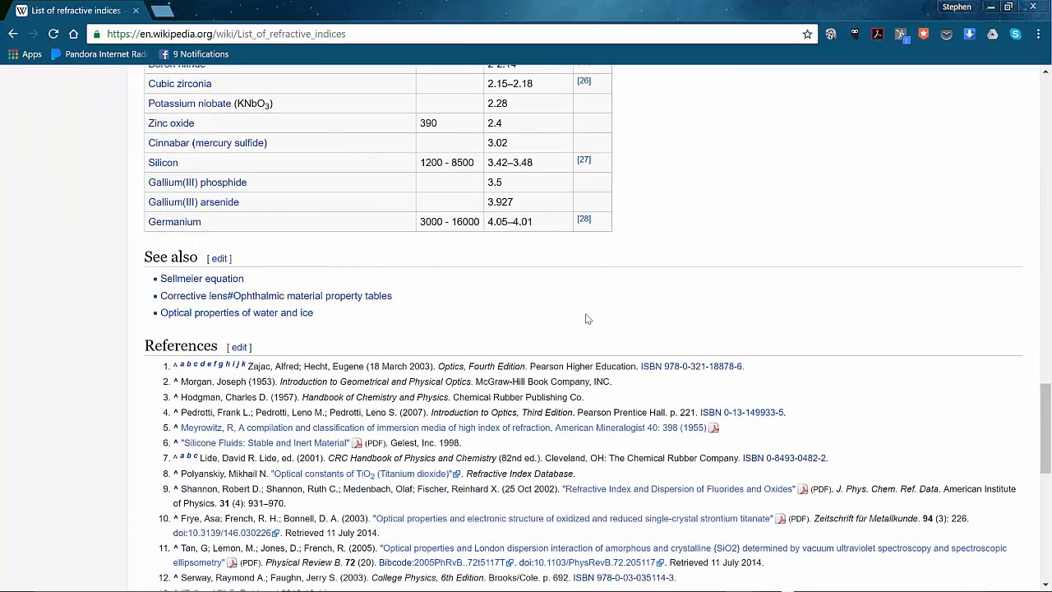
pyautogui.scroll(4, 588, 319)
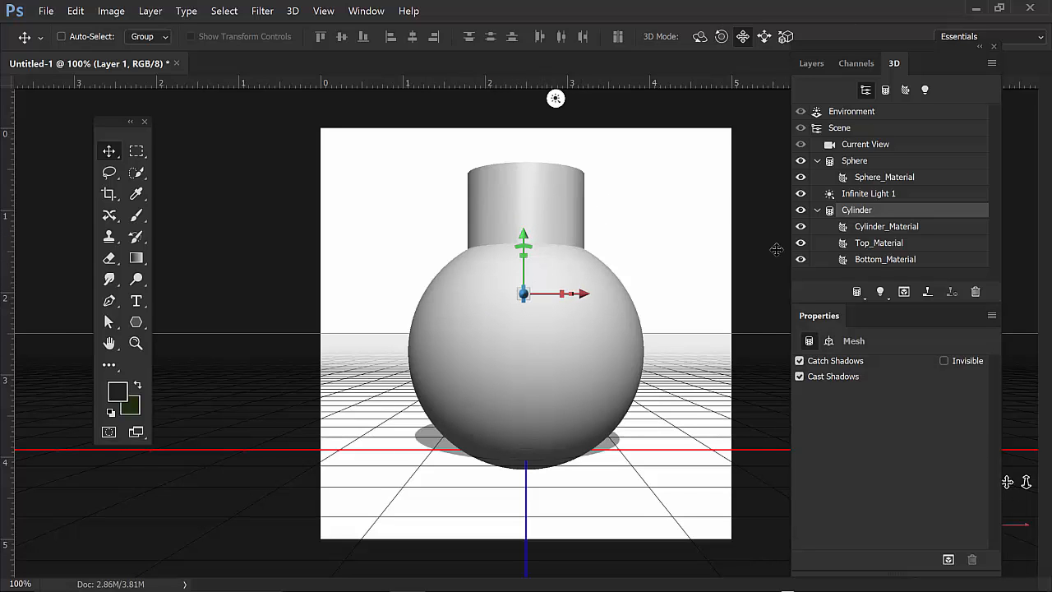
# Switch to Photoshop's Untitled-1 document, move the cylinder slightly down into the sphere, and collapse the Cylinder's material list.
pyautogui.moveTo(521, 226)
pyautogui.mouseDown()
pyautogui.moveTo(521, 210)
pyautogui.moveTo(521, 232)
pyautogui.mouseUp()
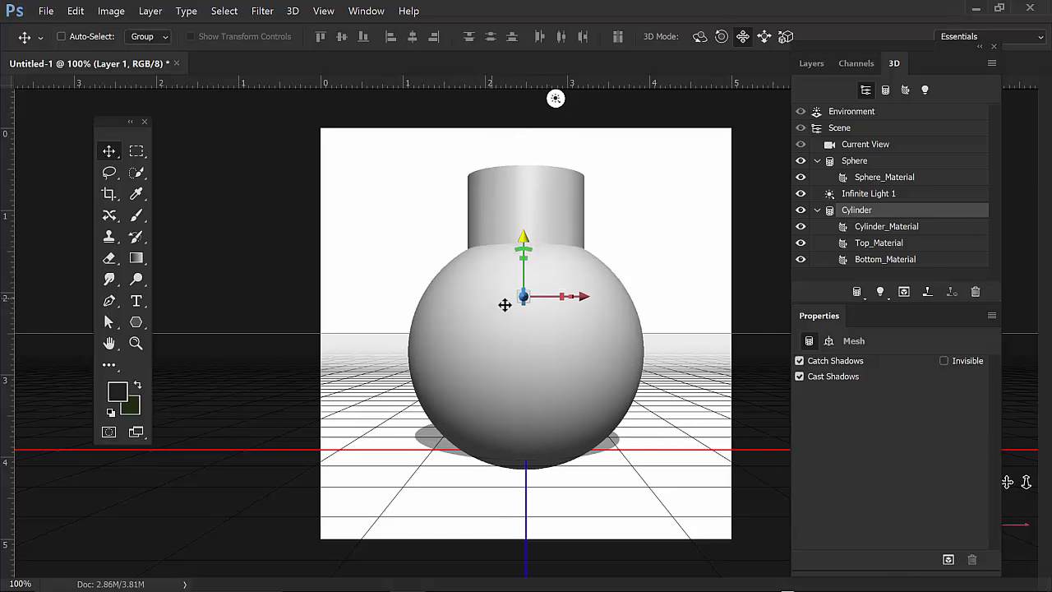
pyautogui.click(818, 210)
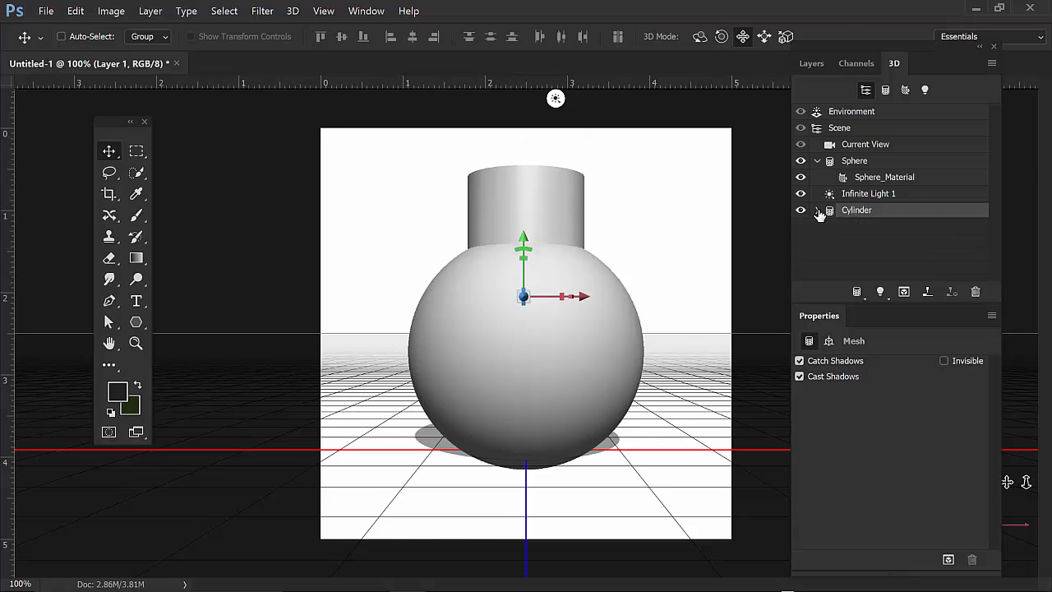
# Set the opacity of the sphere's material to 33%.
pyautogui.click(855, 161)
pyautogui.click(861, 177)
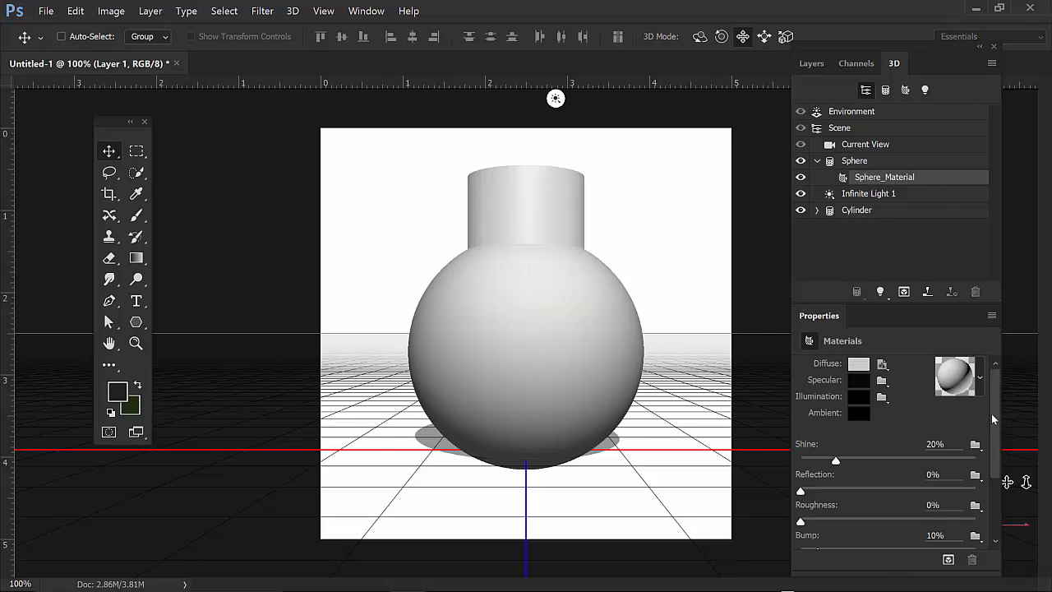
pyautogui.moveTo(992, 418); pyautogui.dragTo(860, 482)
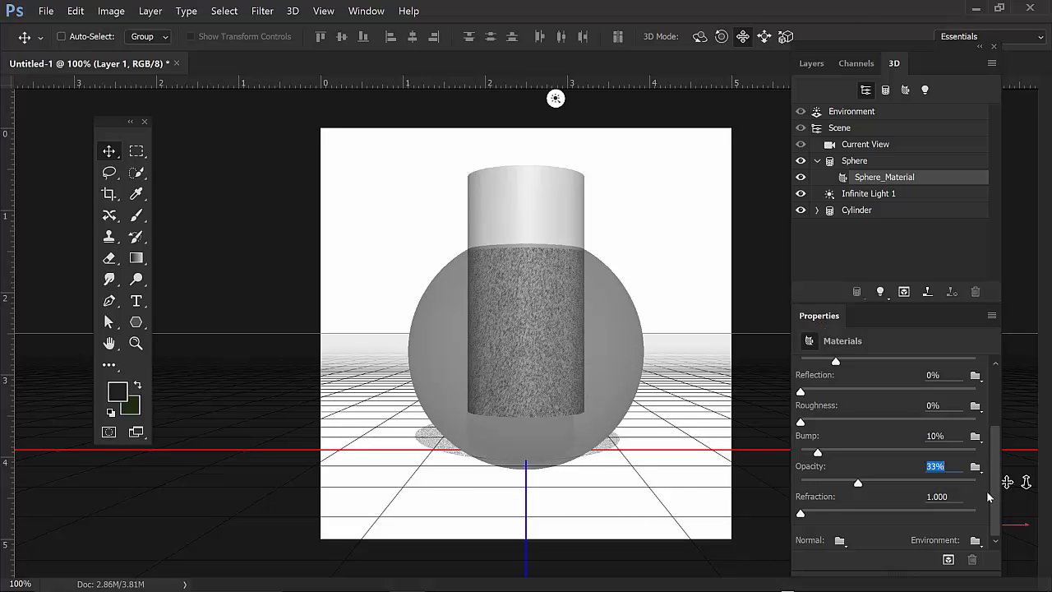
# Marquee-select a rectangular area covering about the left half of the sphere and cylinder, and render only that area.
pyautogui.click(137, 150)
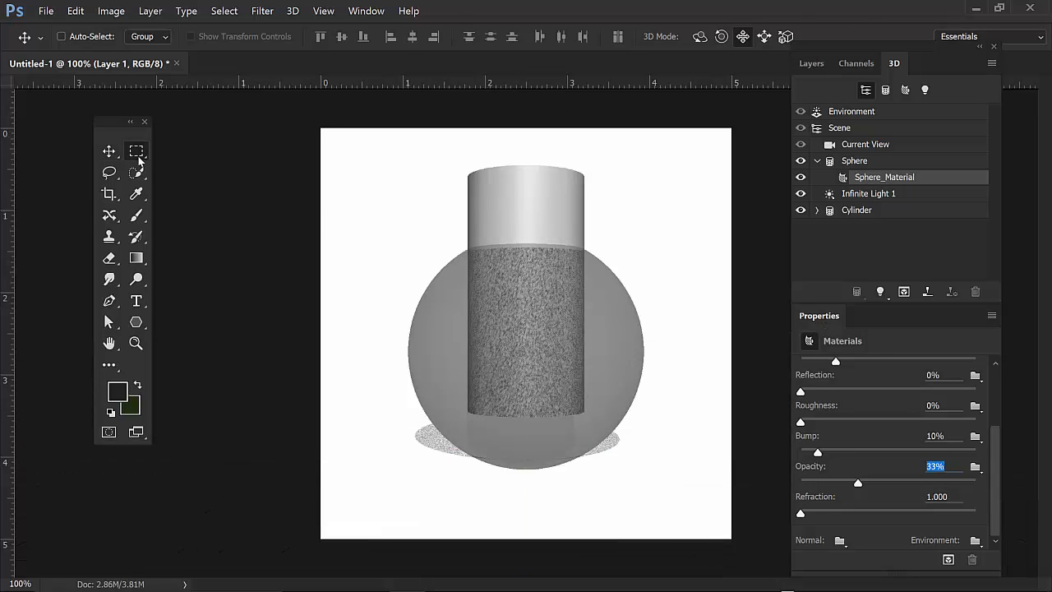
pyautogui.moveTo(416, 216); pyautogui.dragTo(544, 485)
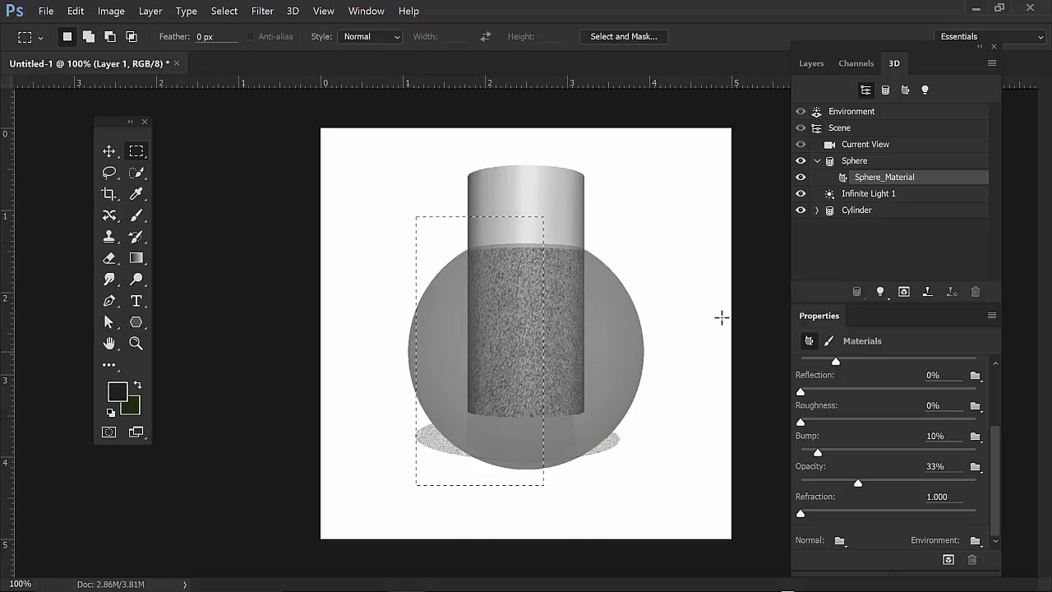
pyautogui.hotkey('ctrl', 'alt', 'shift', 'r')
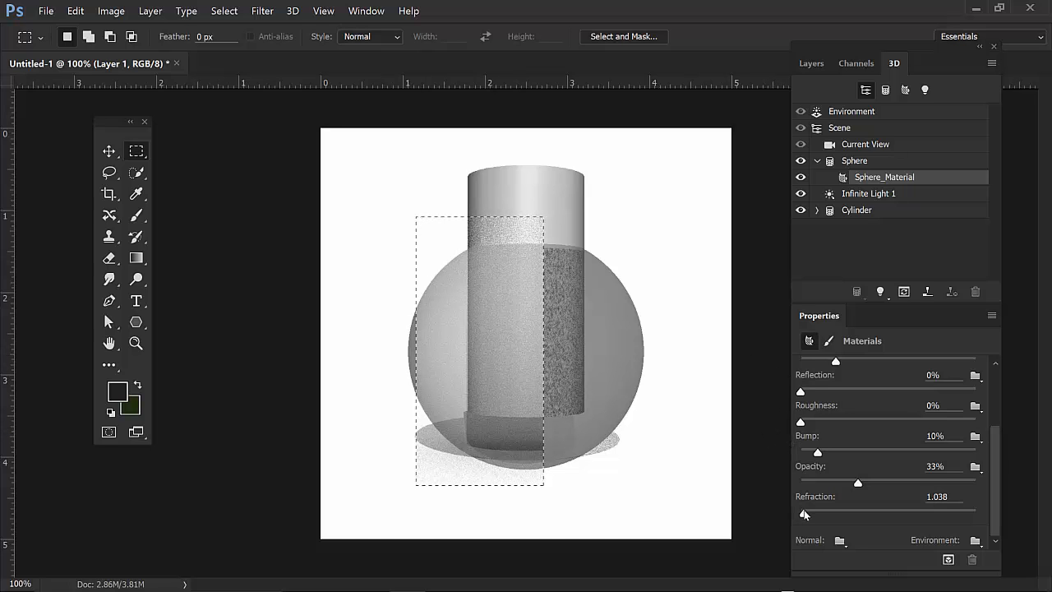
# Set the refraction of the sphere's material to 1.33 and render the selected area.
pyautogui.moveTo(800, 513); pyautogui.dragTo(821, 513)
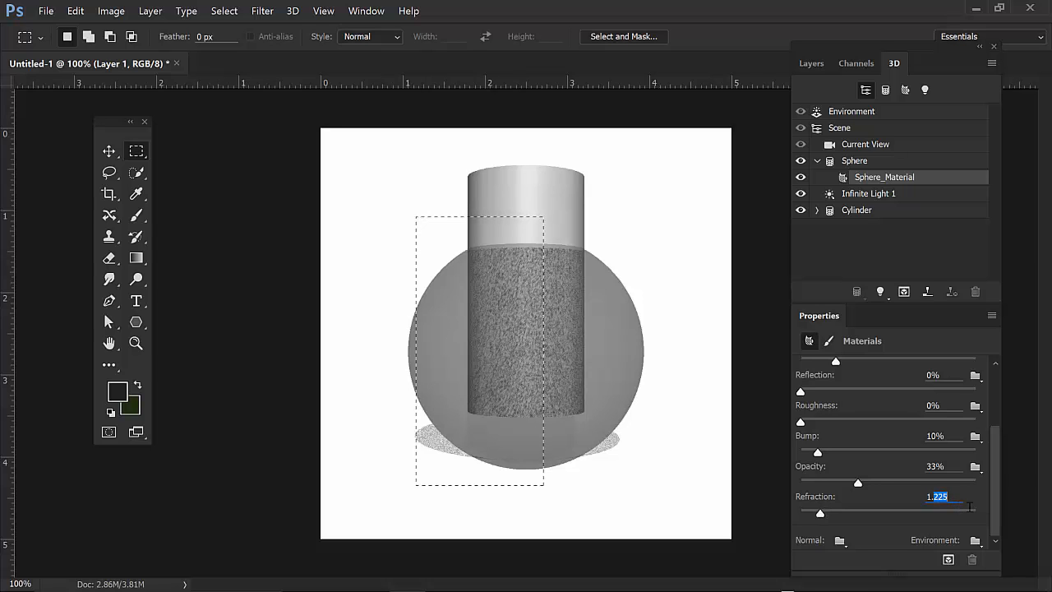
pyautogui.write('1.33')
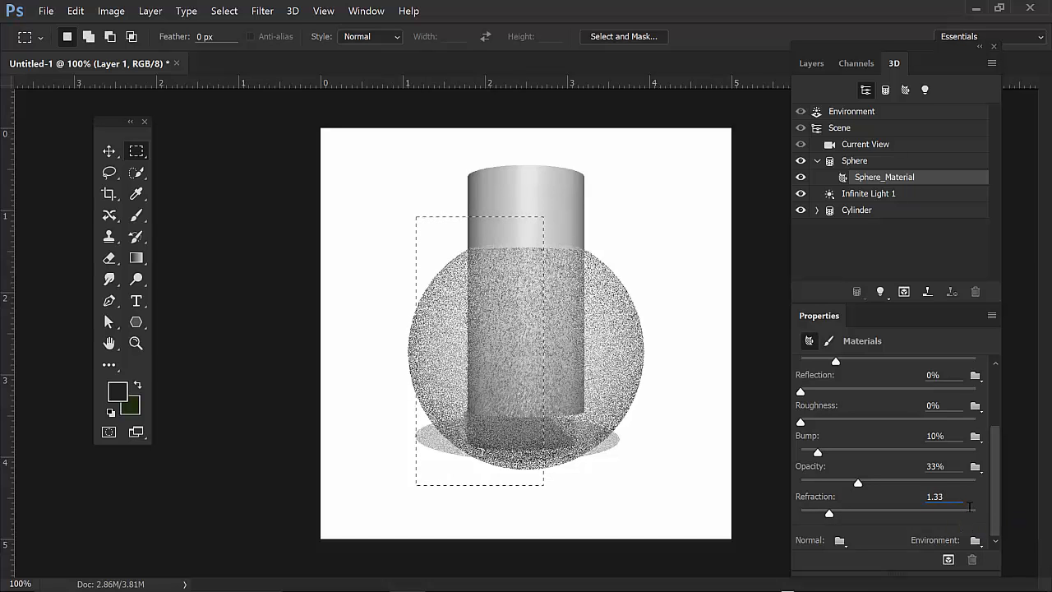
pyautogui.press('Return')
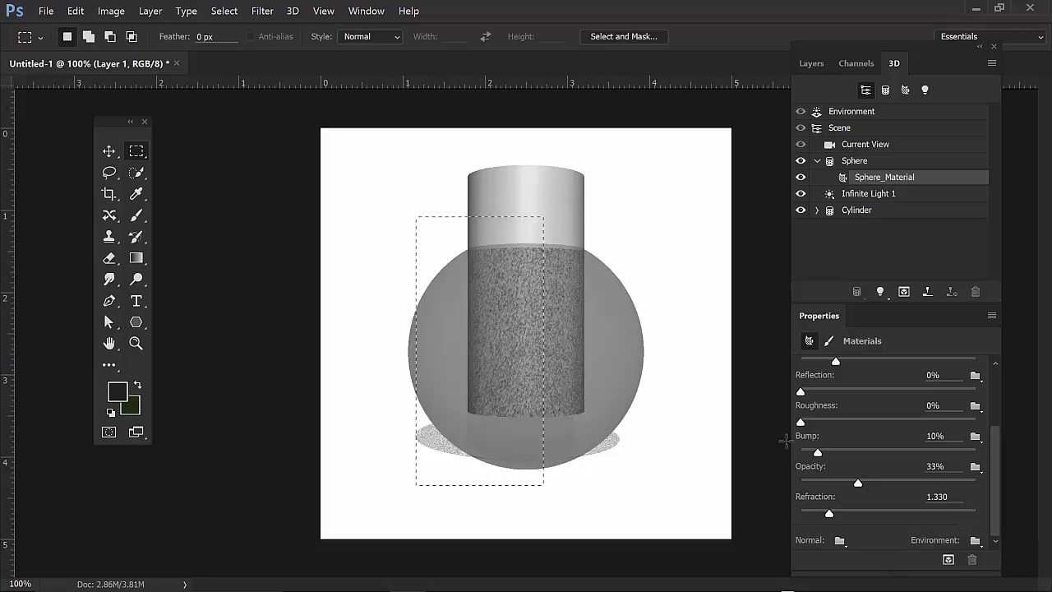
pyautogui.click(949, 559)
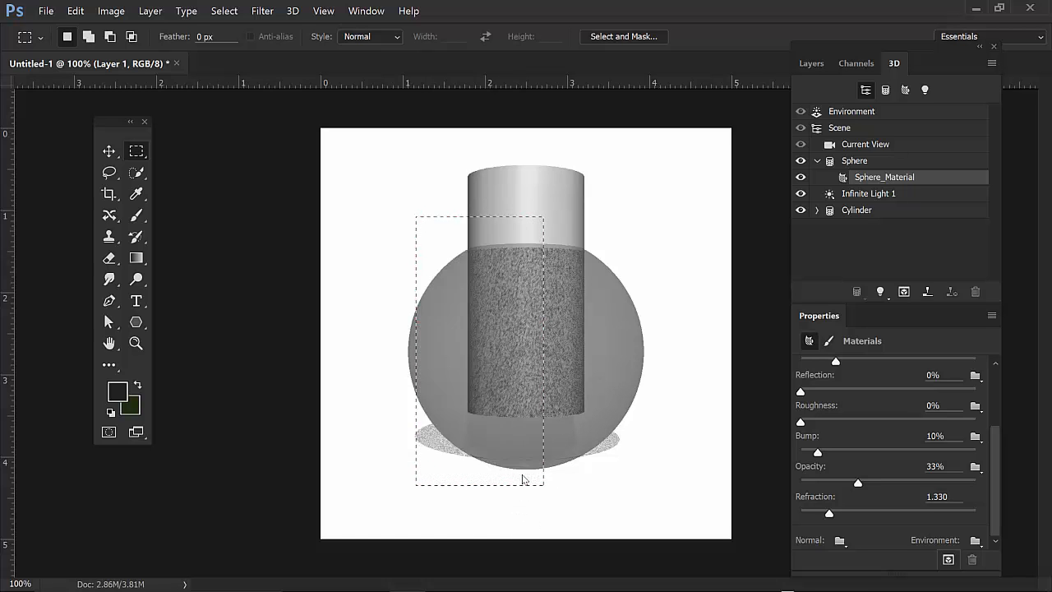
# Compare refraction values of 2.145 and 1.113 on the sphere's material, rendering the selected area for each and leaving 1.113 set.
pyautogui.scroll(2, 510, 370)
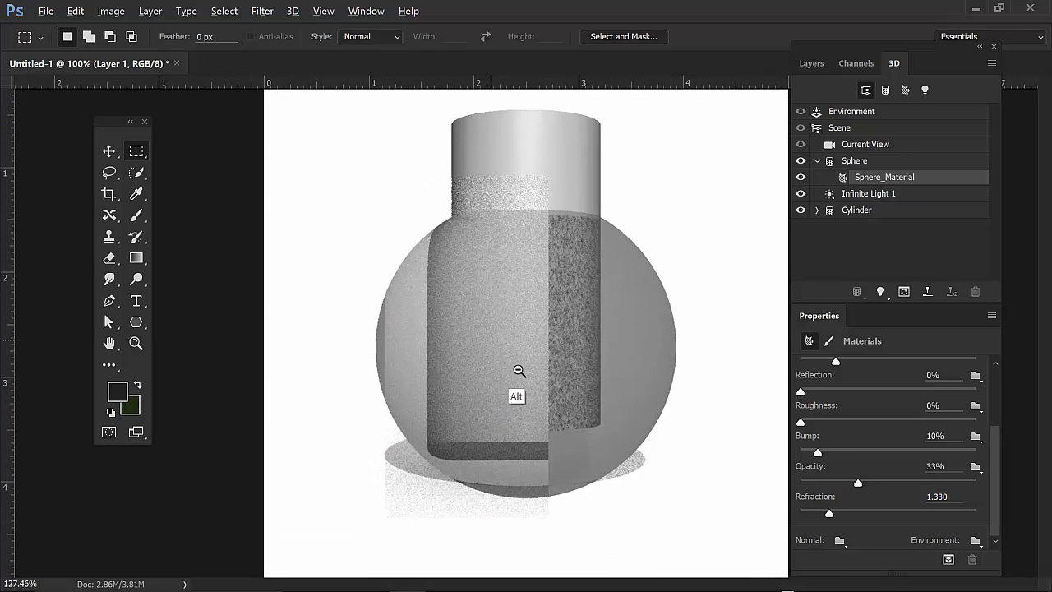
pyautogui.scroll(2, 518, 370)
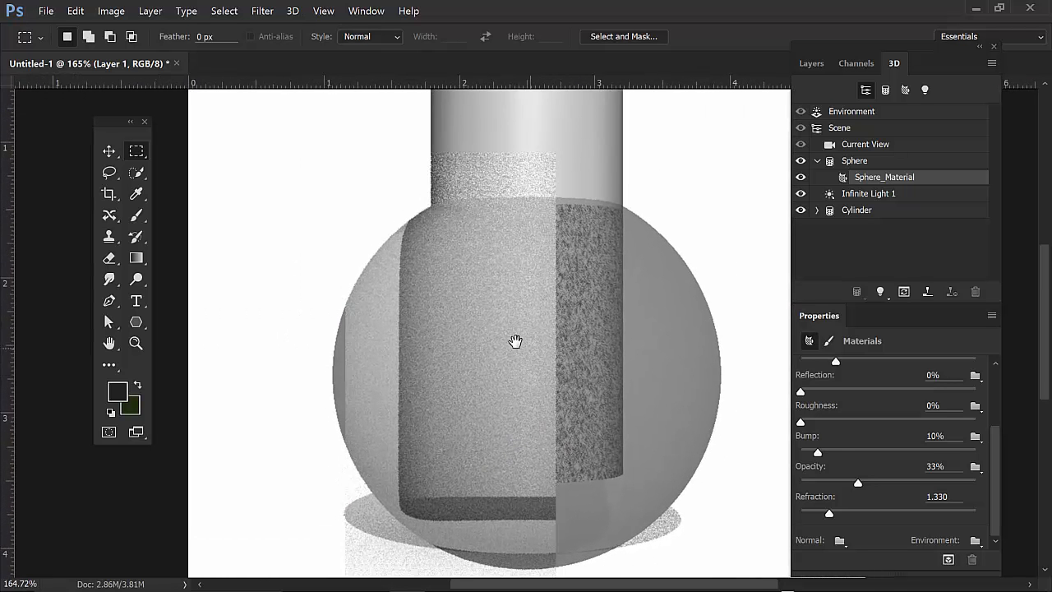
pyautogui.scroll(1, 517, 340)
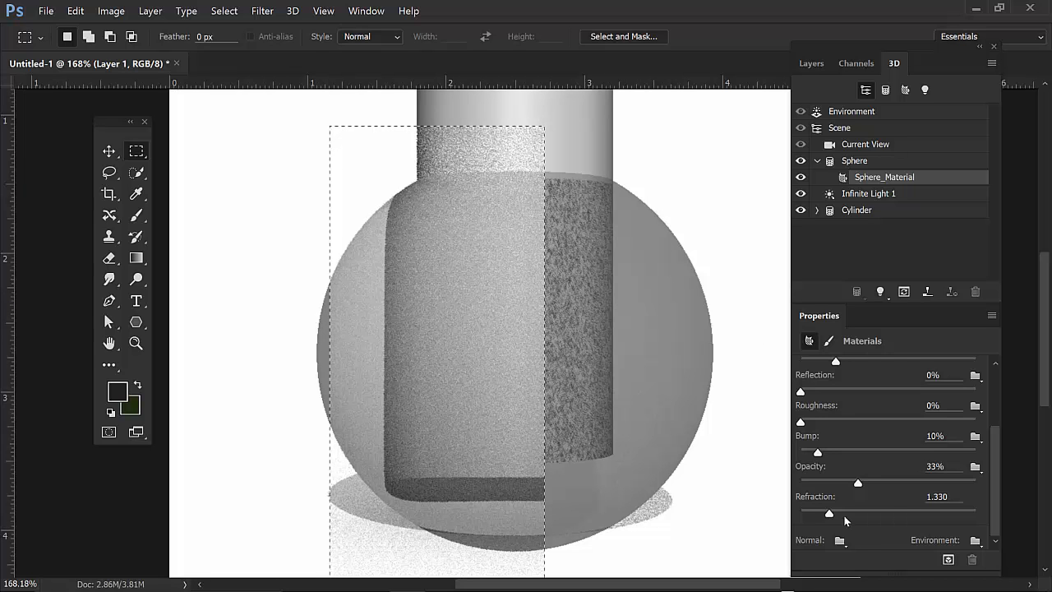
pyautogui.moveTo(830, 514); pyautogui.dragTo(900, 516)
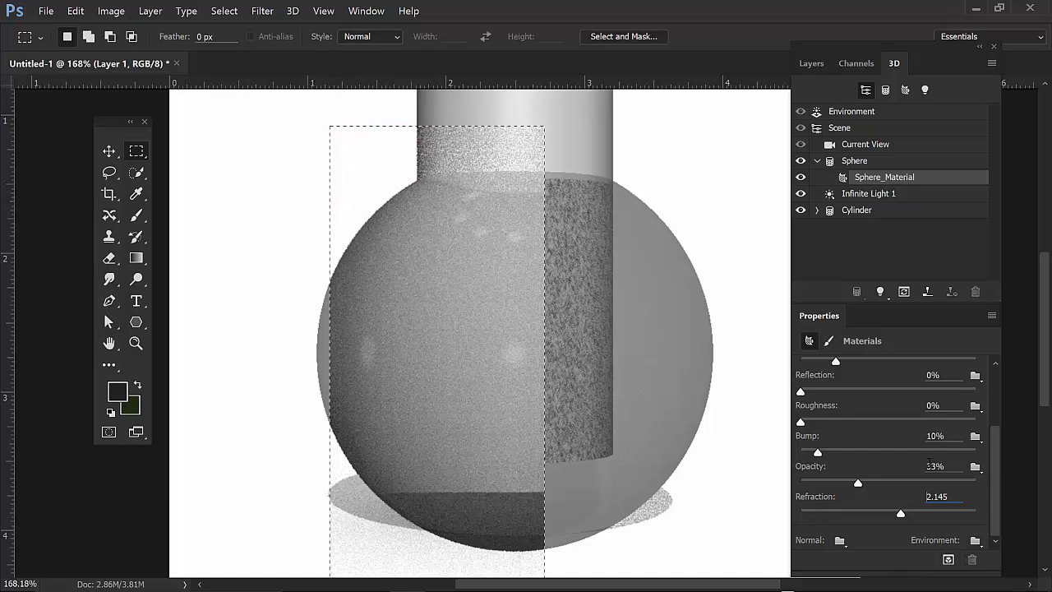
pyautogui.moveTo(900, 513); pyautogui.dragTo(810, 511)
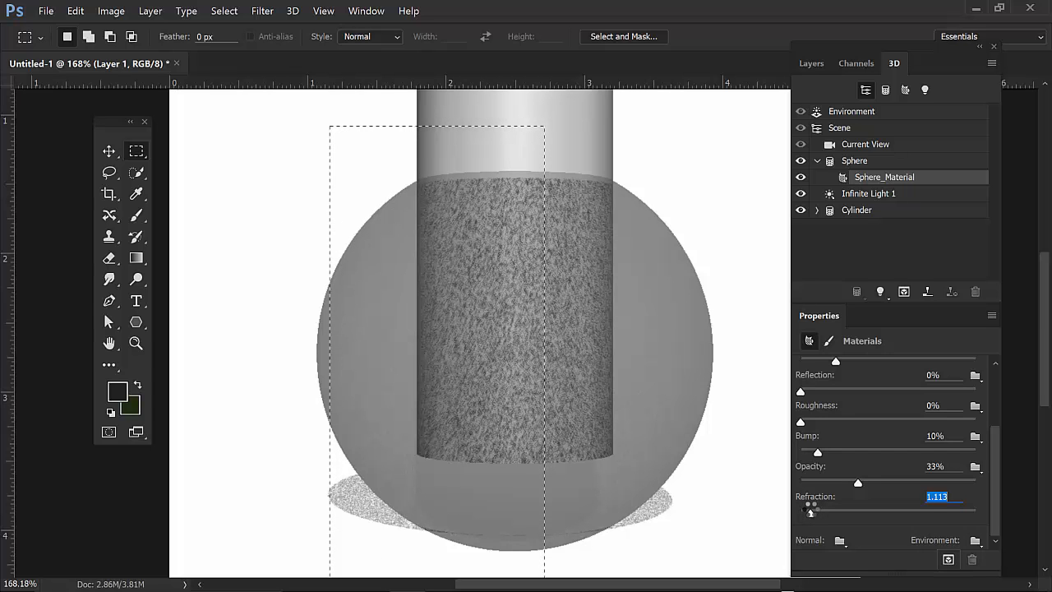
pyautogui.click(947, 559)
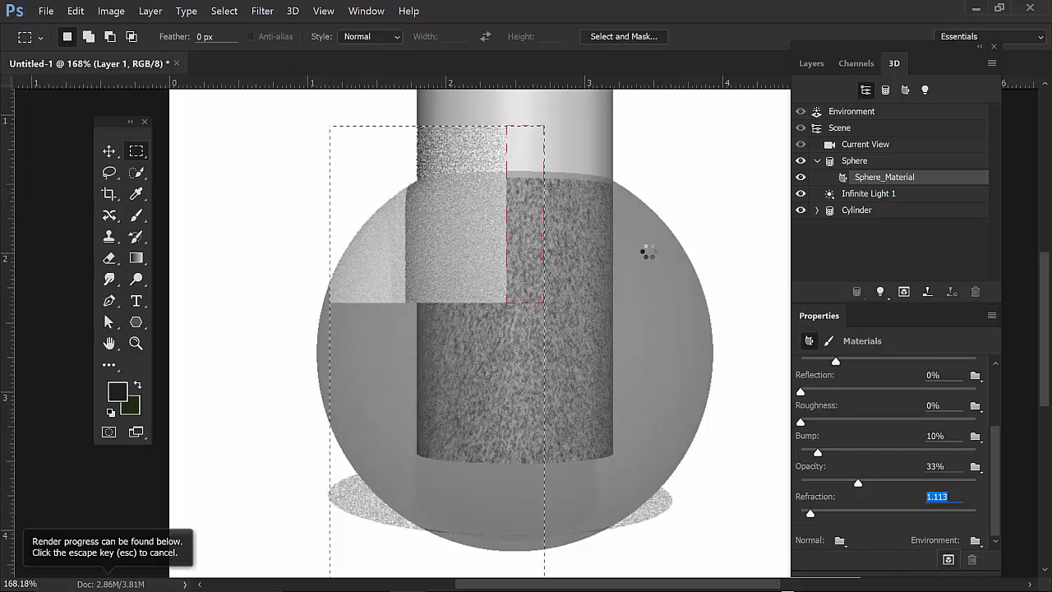